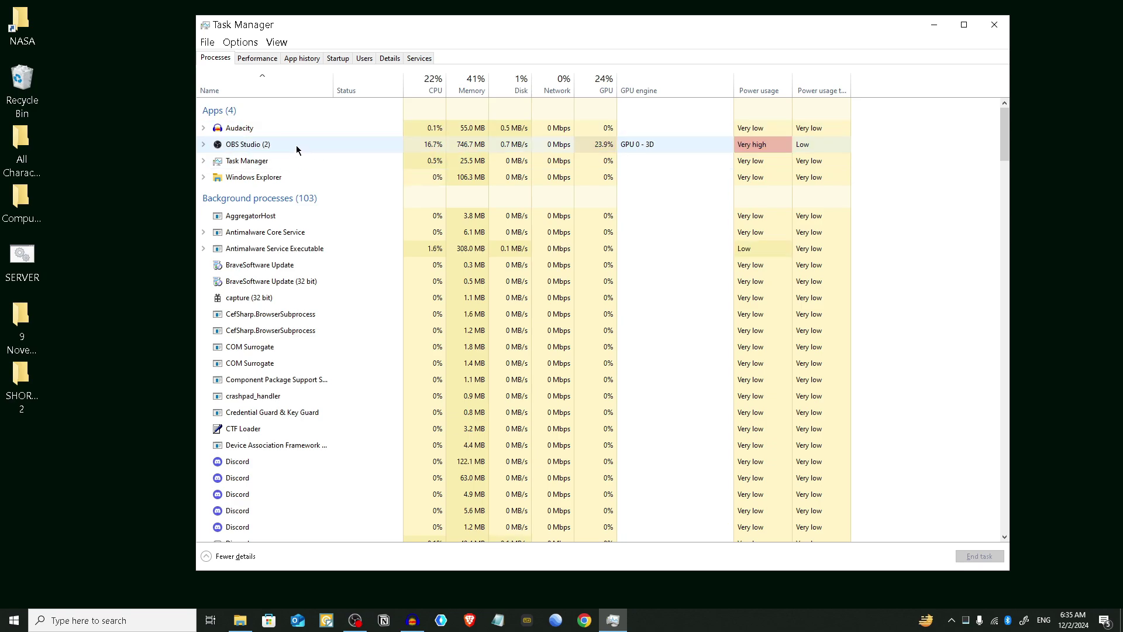
pyautogui.scroll(-15, 645, 155)
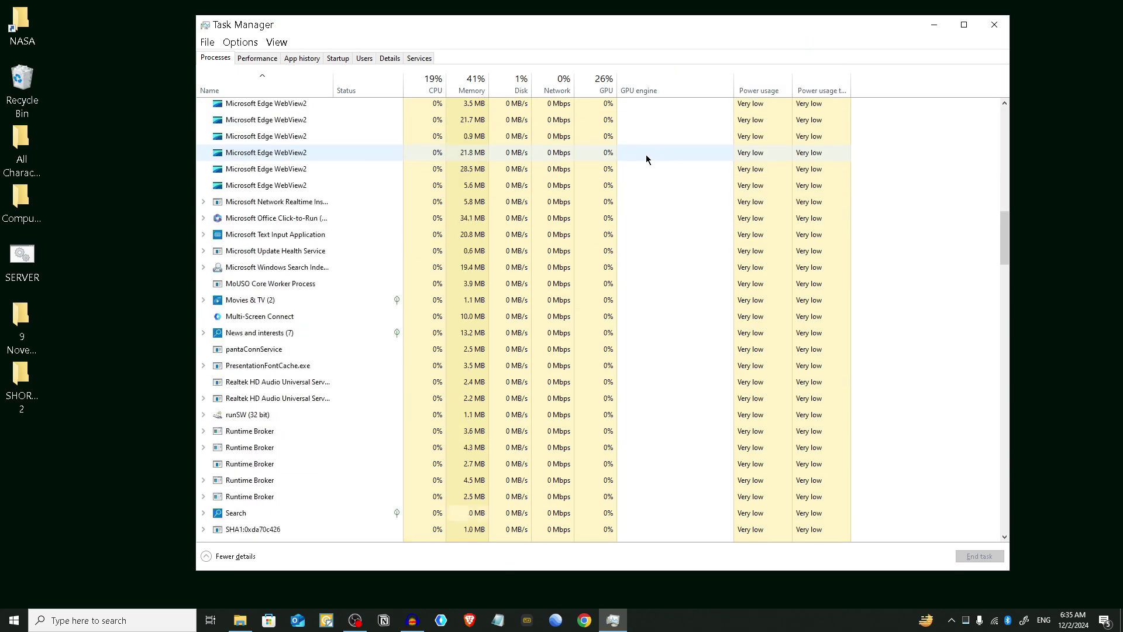
pyautogui.scroll(-10, 572, 213)
pyautogui.scroll(-7, 483, 260)
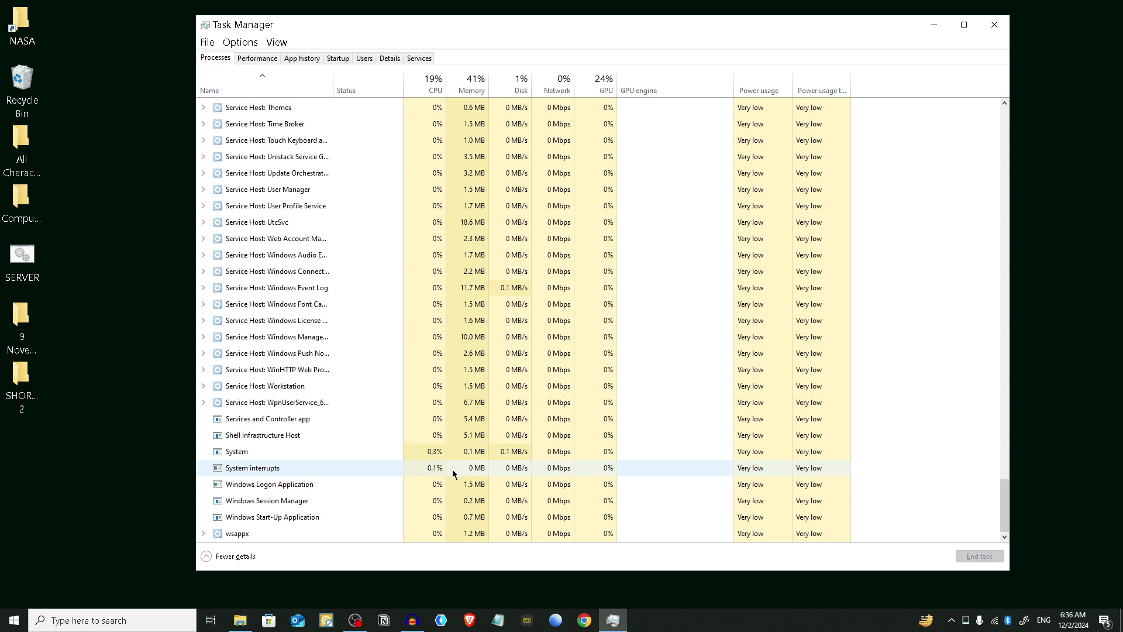
# Launch Device Manager from the Win+X menu and expand Display adapters.
pyautogui.click(991, 32)
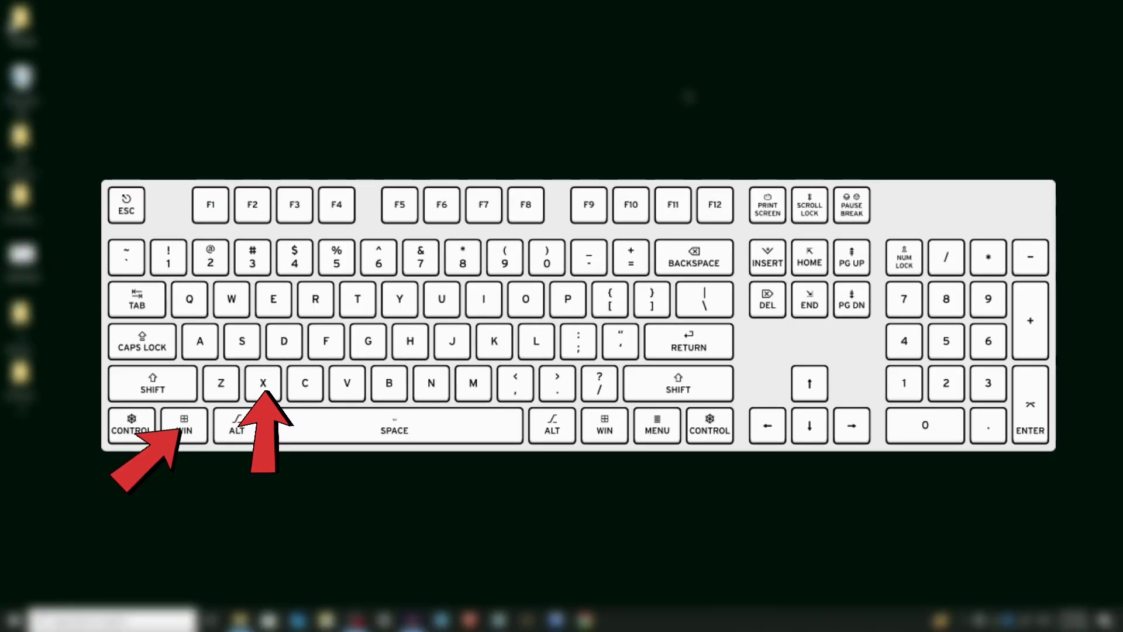
pyautogui.press('super+x')
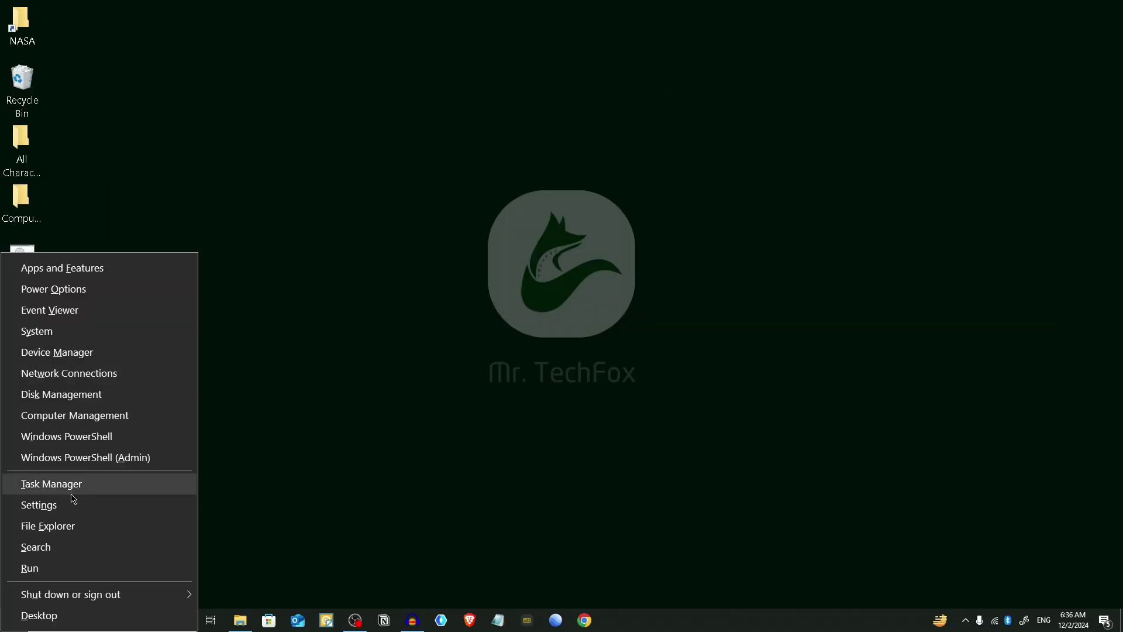
pyautogui.click(53, 354)
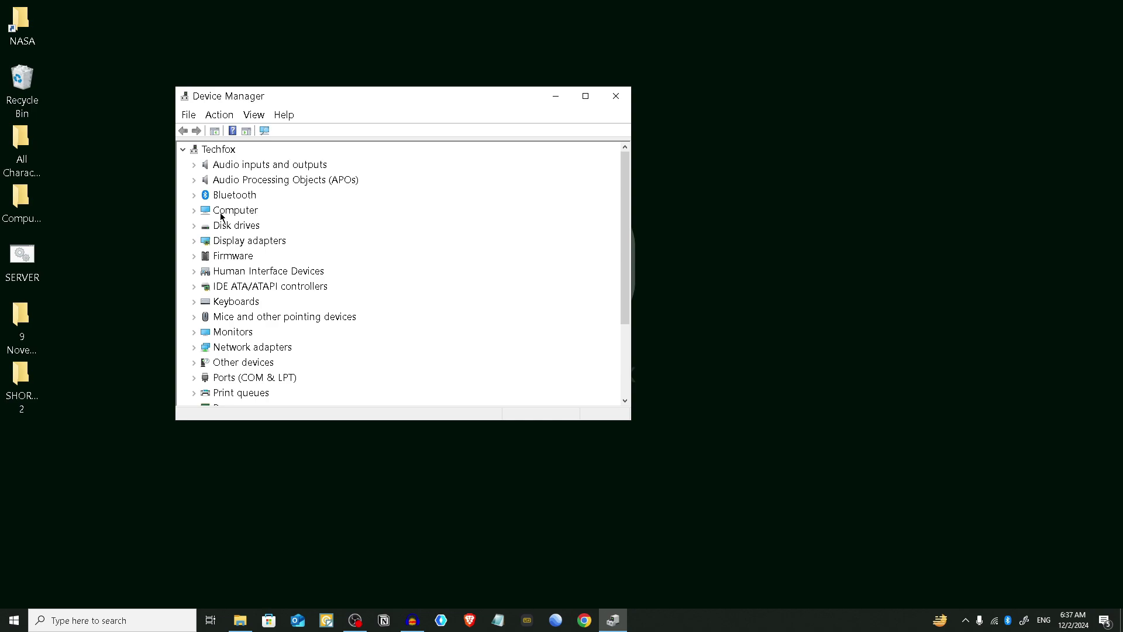
pyautogui.click(194, 241)
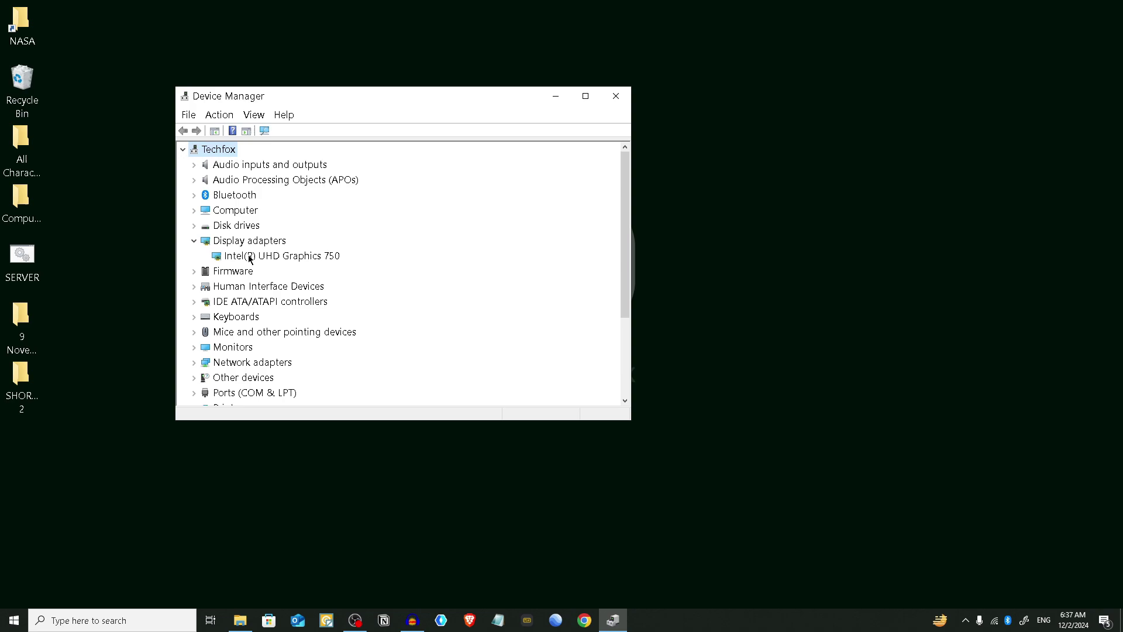
# Update the Intel(R) UHD Graphics 750 driver, letting Windows search automatically for a better one.
pyautogui.rightClick(249, 259)
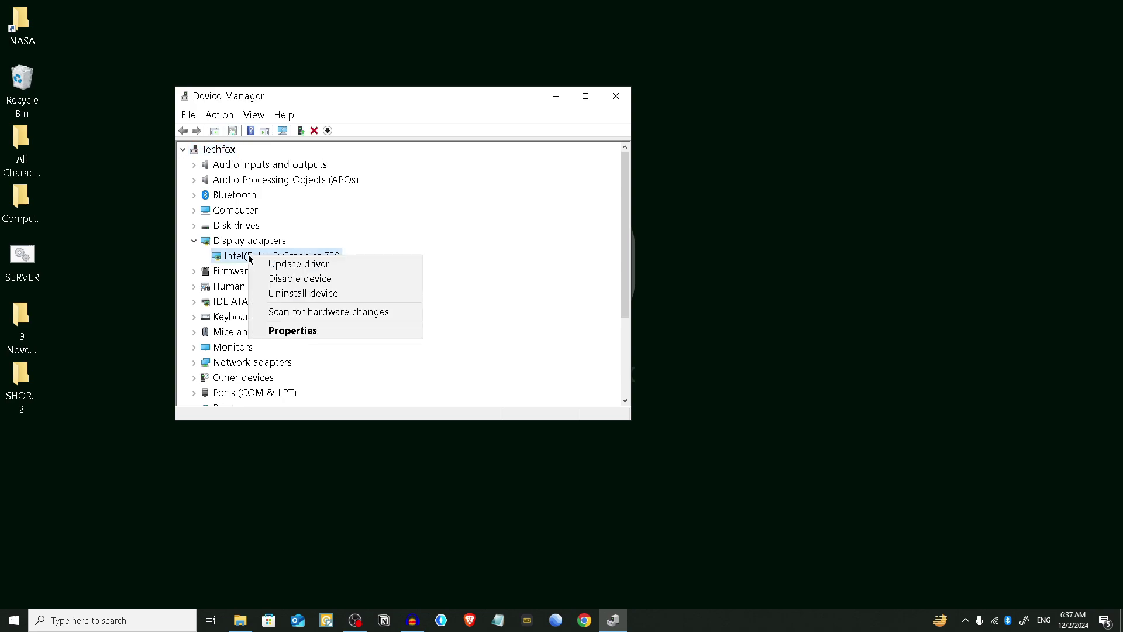
pyautogui.click(307, 265)
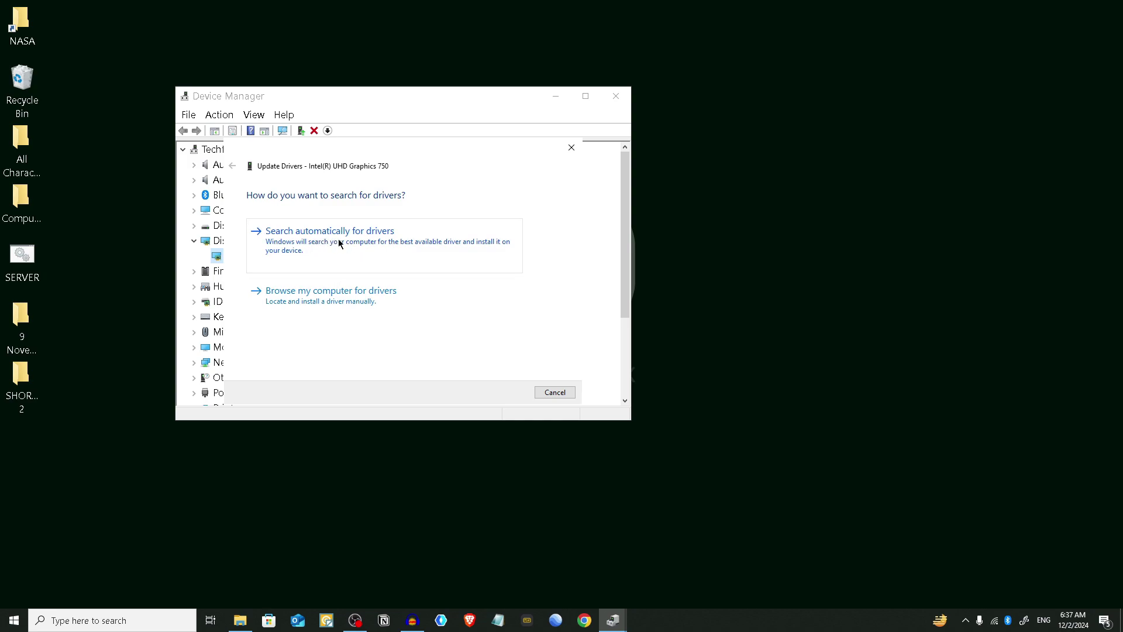
pyautogui.click(341, 243)
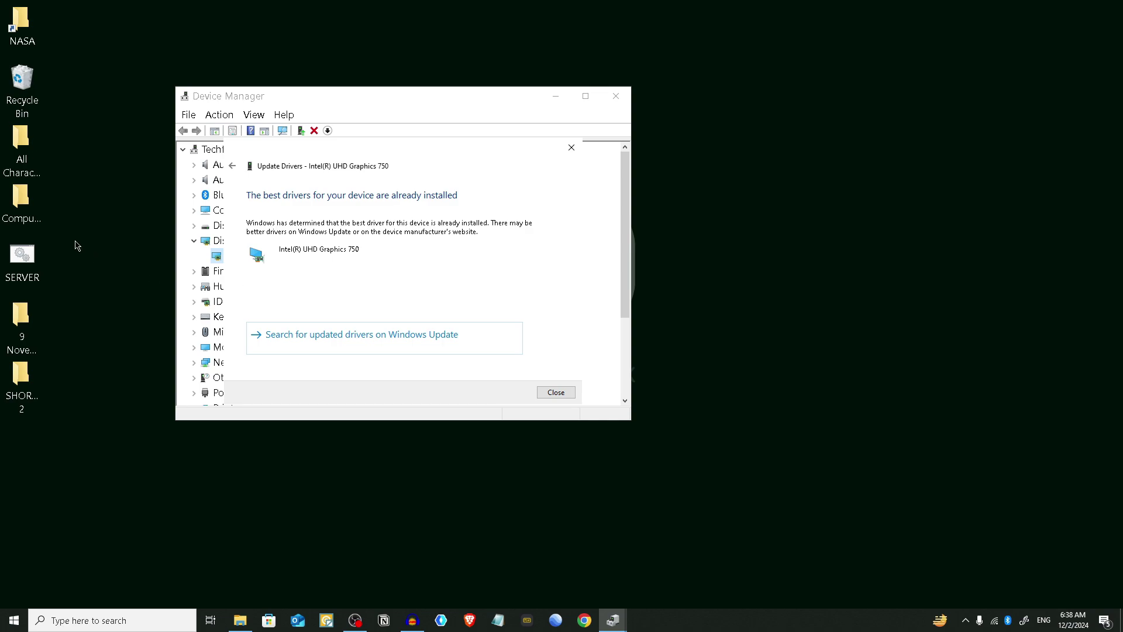
# Look through the HID-compliant mouse devices' actions without changing anything, then close Device Manager.
pyautogui.press('Escape')
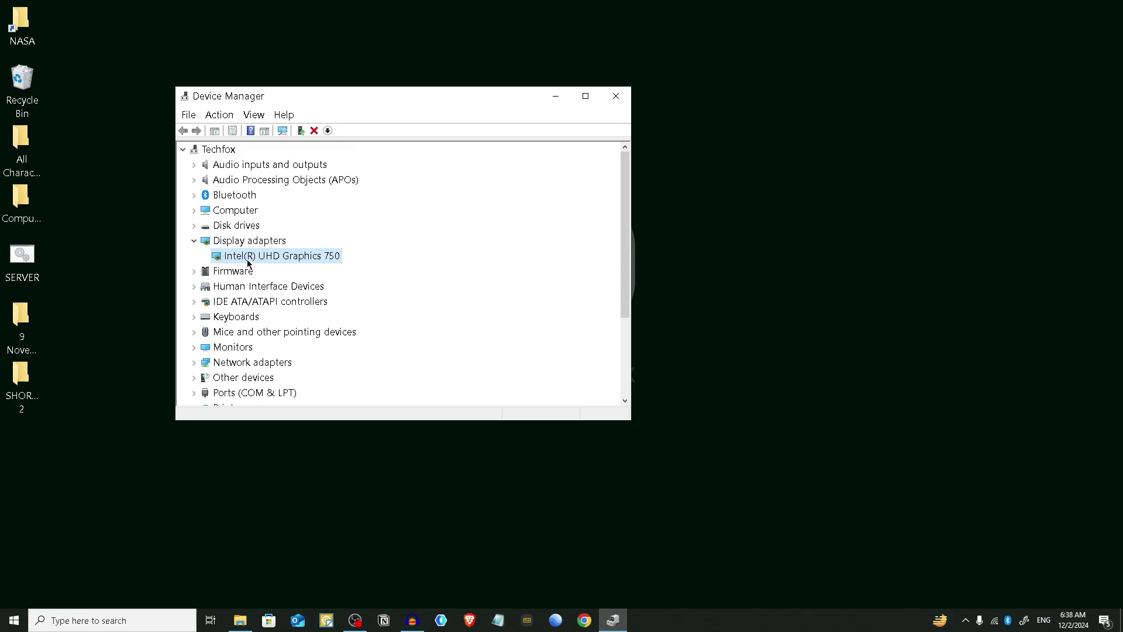
pyautogui.click(196, 241)
pyautogui.scroll(-2, 217, 226)
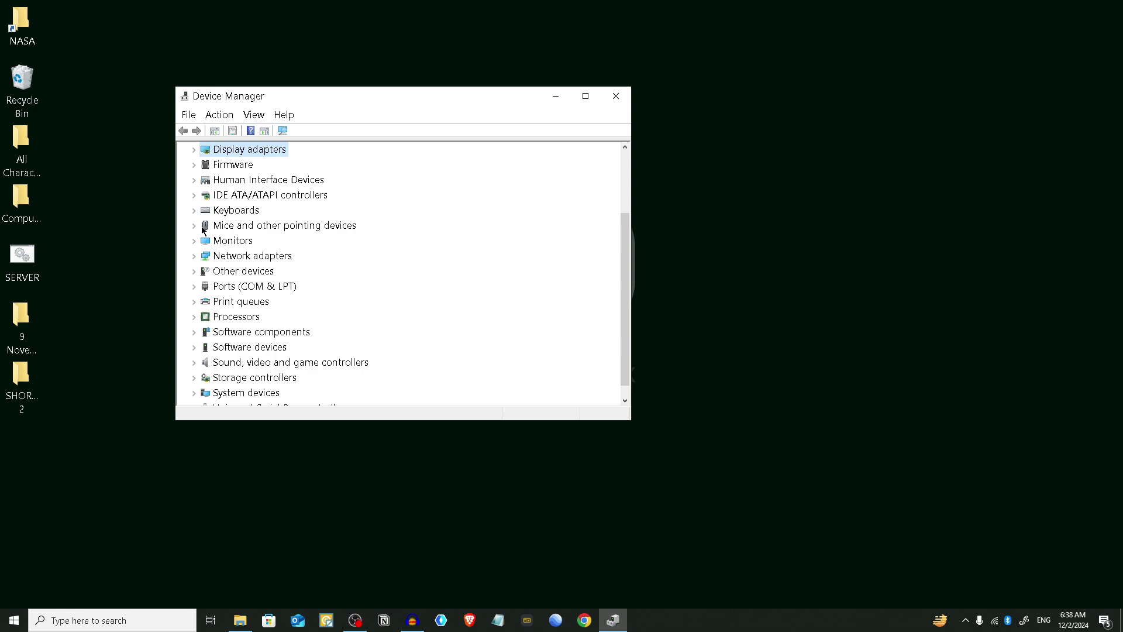
pyautogui.click(194, 228)
pyautogui.rightClick(243, 243)
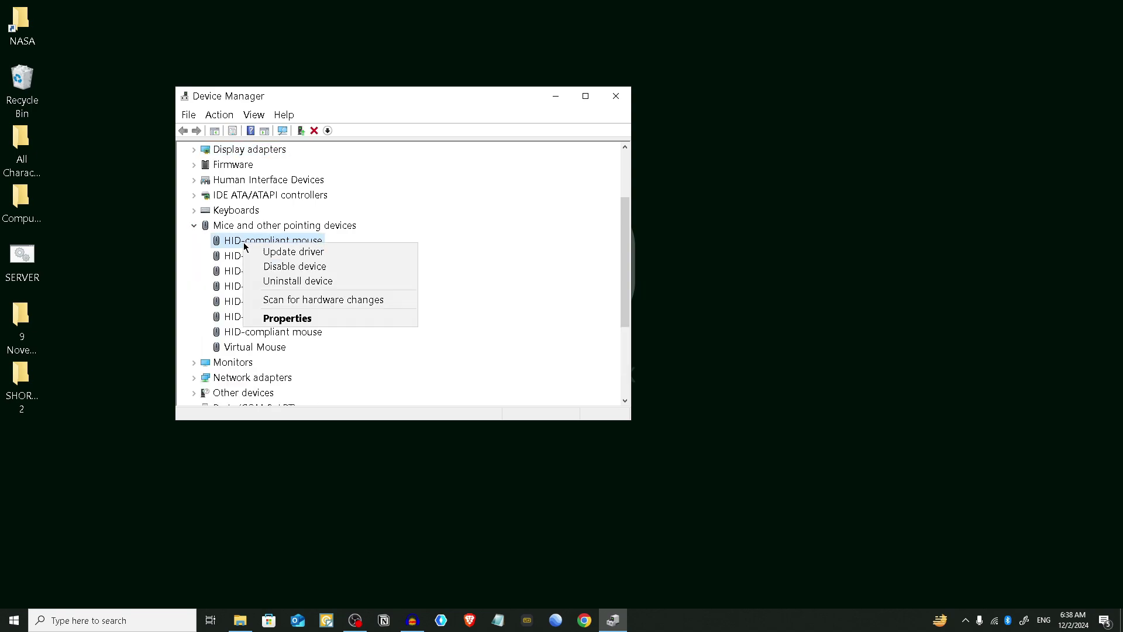
pyautogui.press('Escape')
pyautogui.rightClick(257, 245)
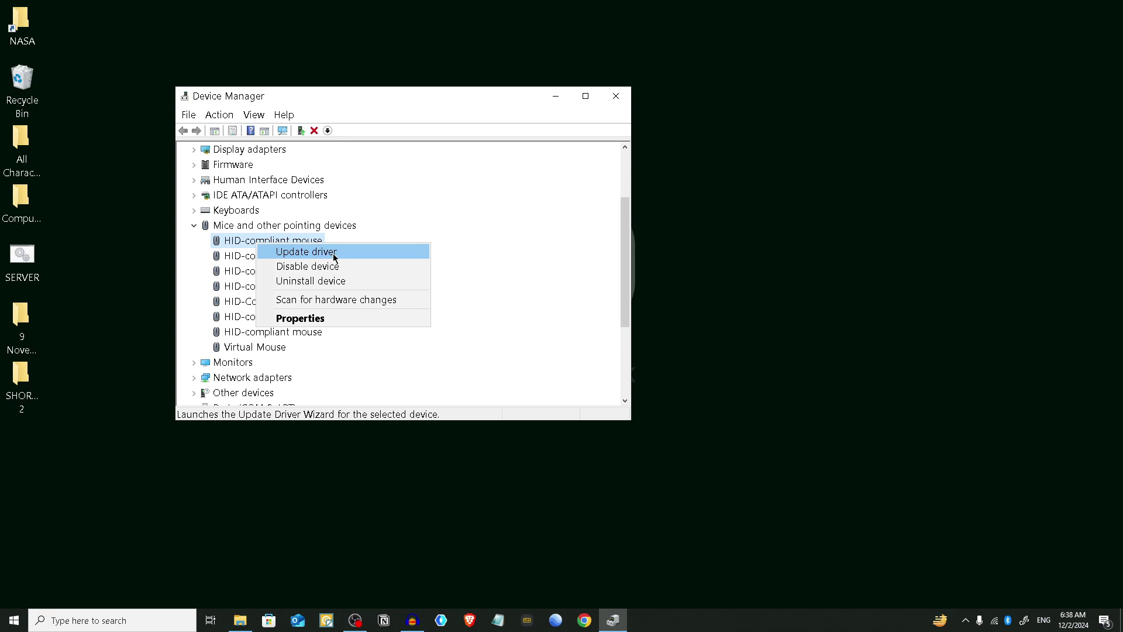
pyautogui.click(487, 230)
pyautogui.scroll(-3, 487, 232)
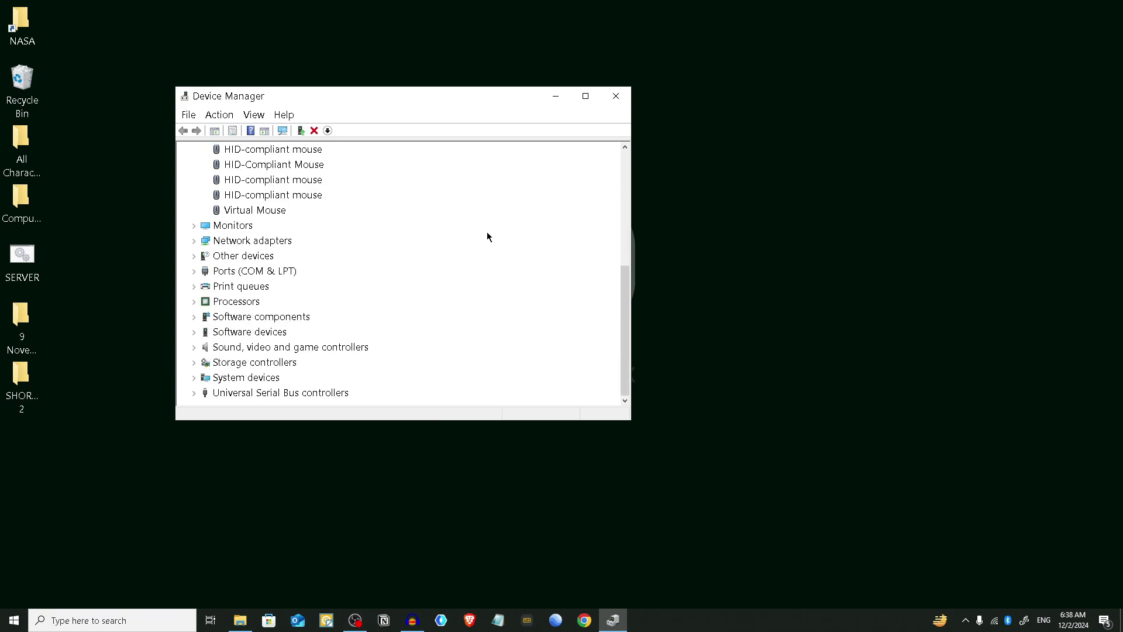
pyautogui.click(616, 96)
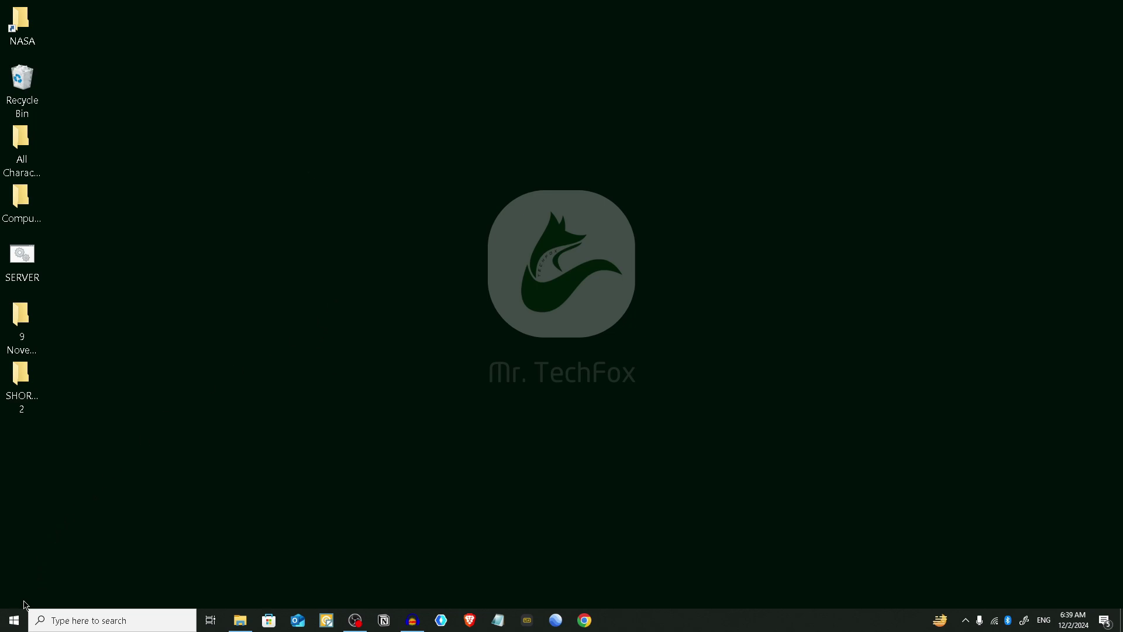
# Reopen Device Manager maximized and expand Audio inputs and outputs.
pyautogui.rightClick(18, 624)
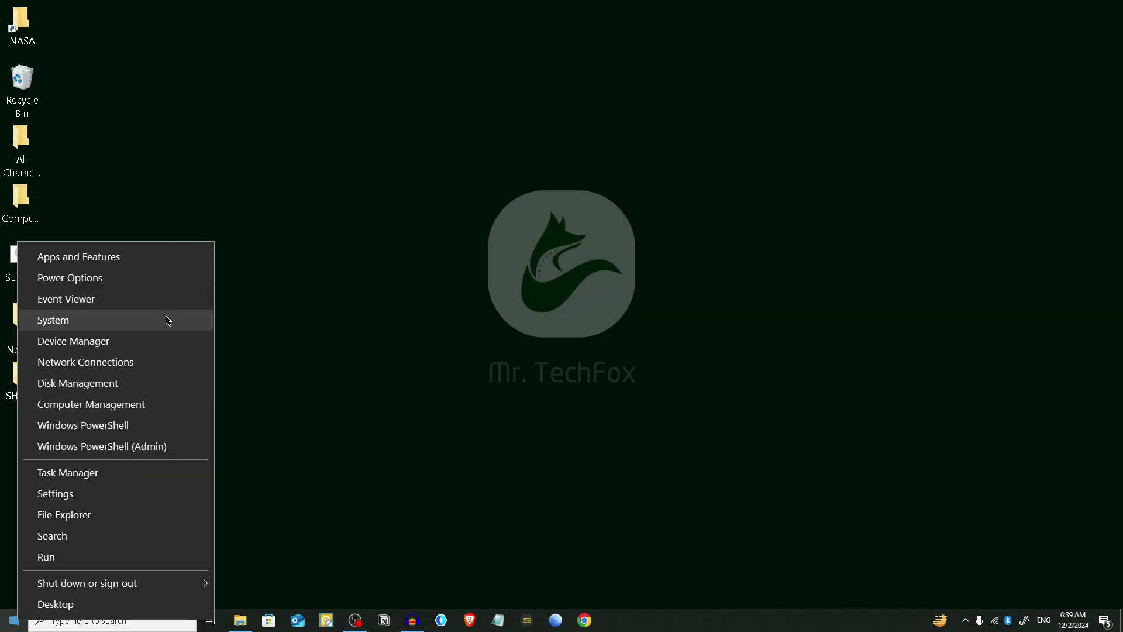
pyautogui.click(144, 350)
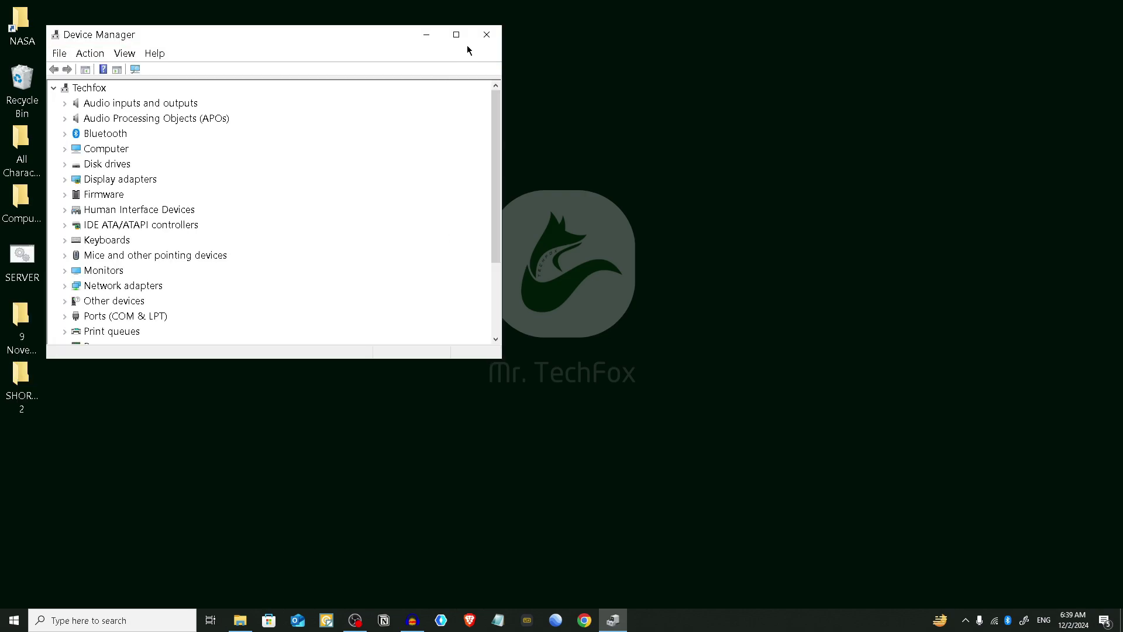
pyautogui.click(458, 38)
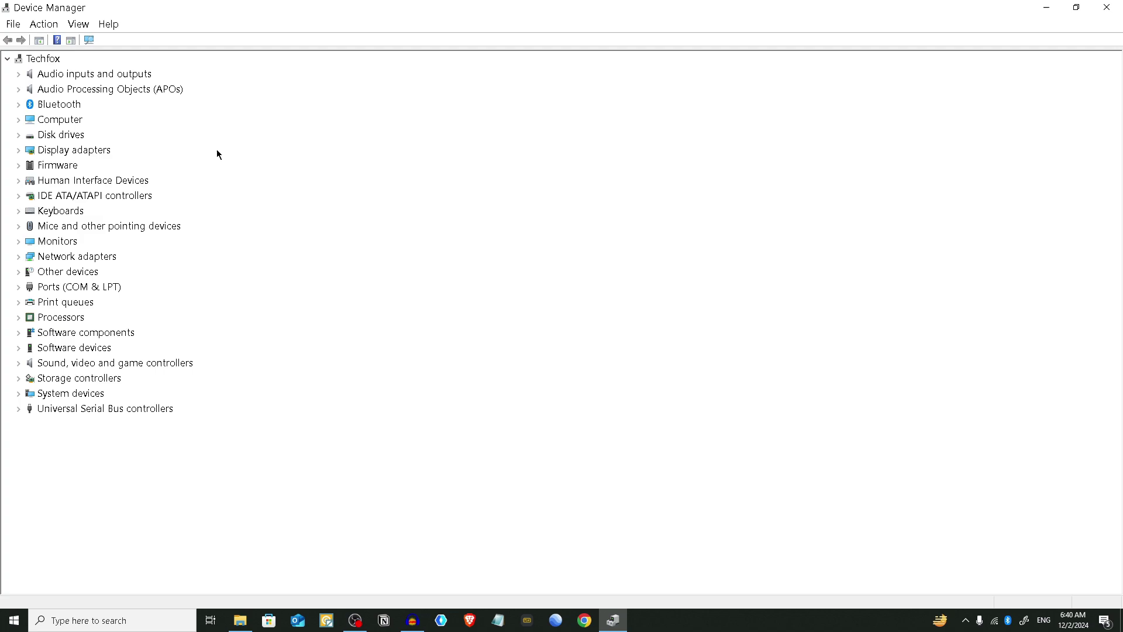
pyautogui.click(20, 75)
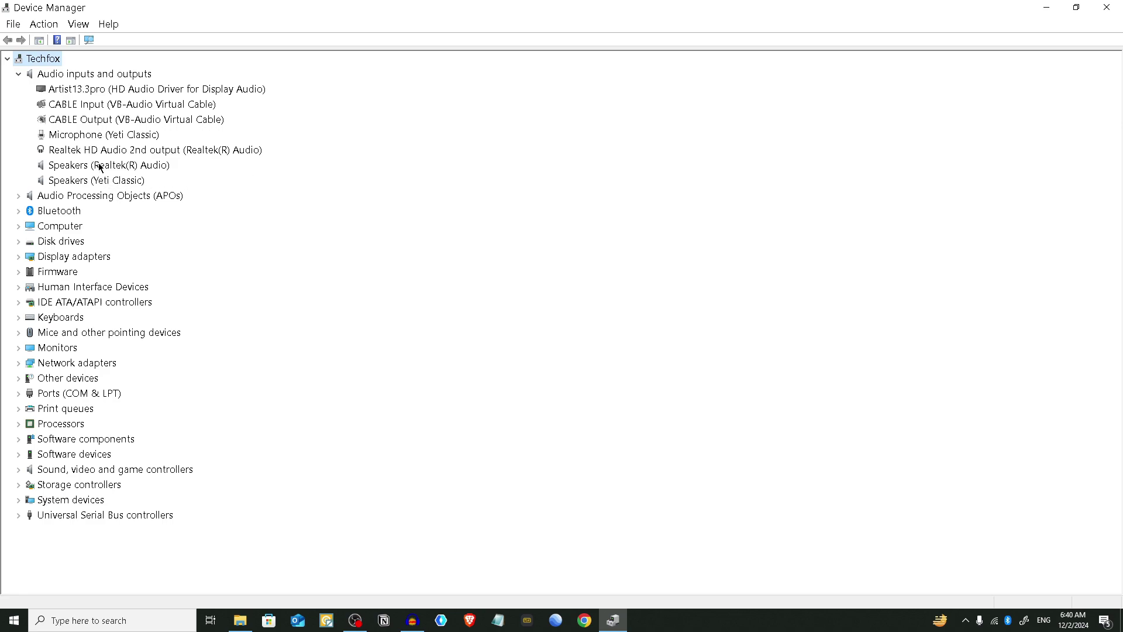
# Disable the CABLE Input (VB-Audio Virtual Cable) device, confirm, and close Device Manager.
pyautogui.rightClick(100, 107)
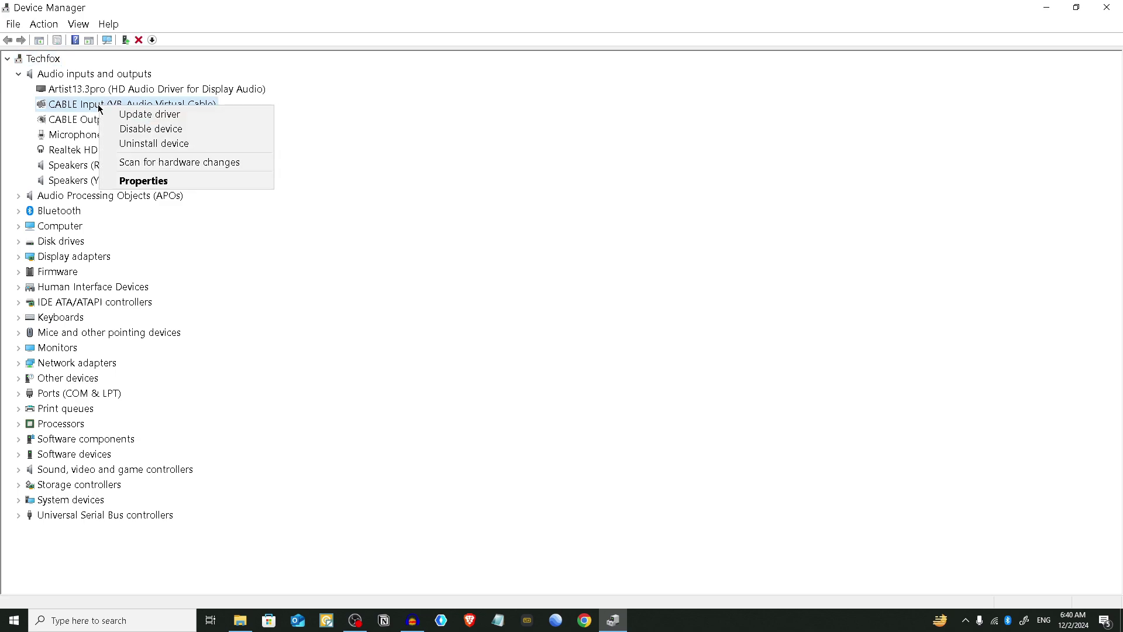
pyautogui.click(158, 137)
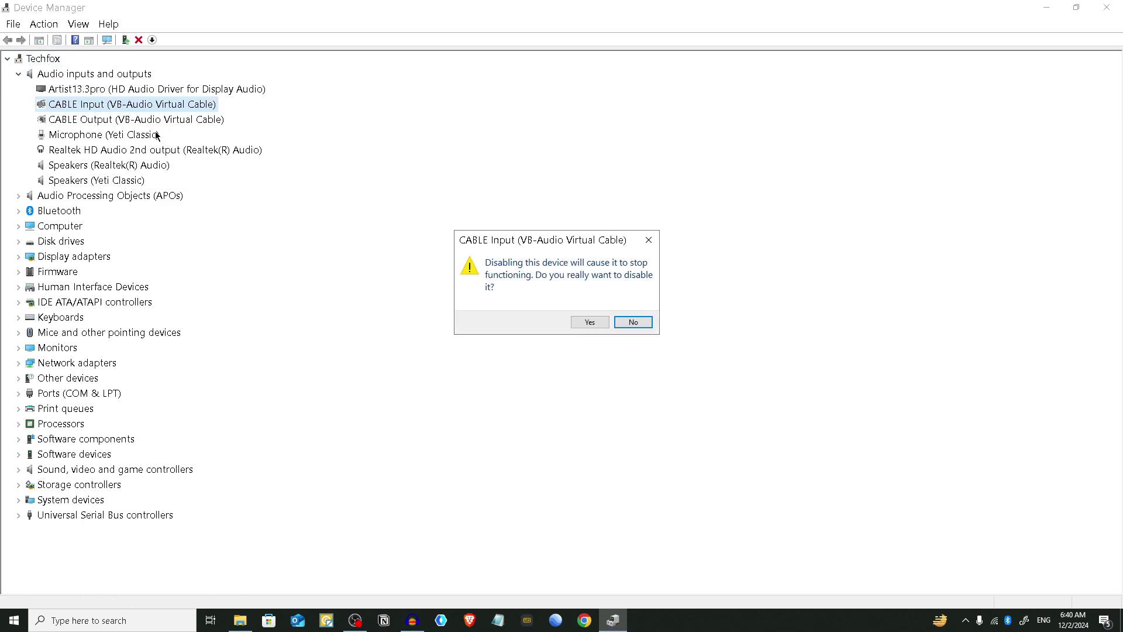
pyautogui.click(590, 323)
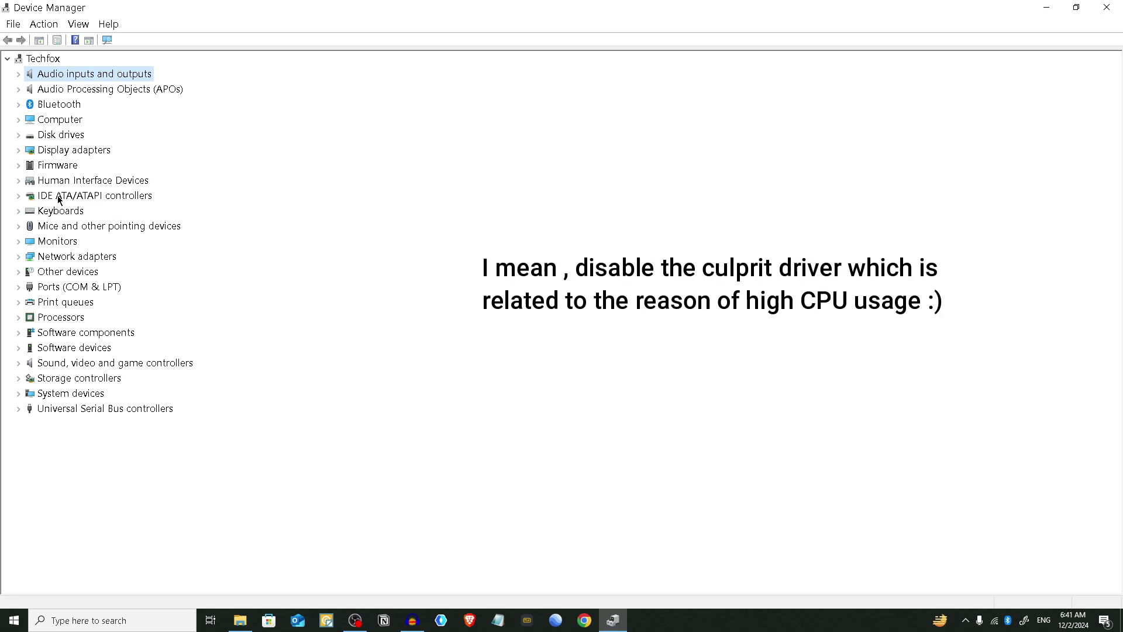
pyautogui.click(1106, 7)
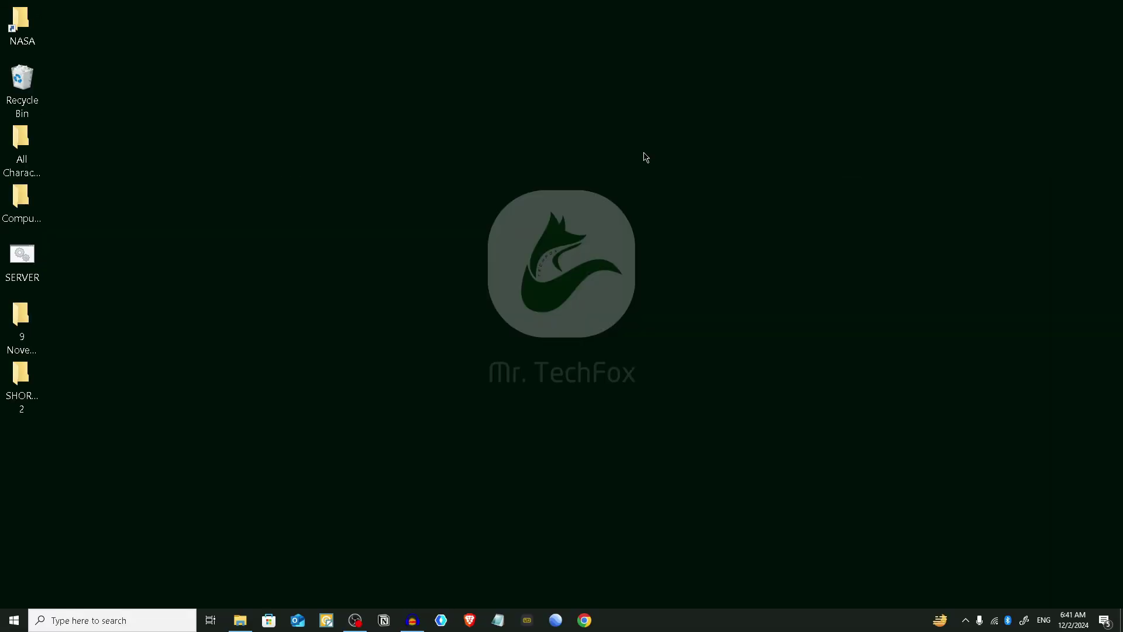
# Launch System Configuration via Run and reach Task Manager's startup apps list from its Startup tab.
pyautogui.press('super+r')
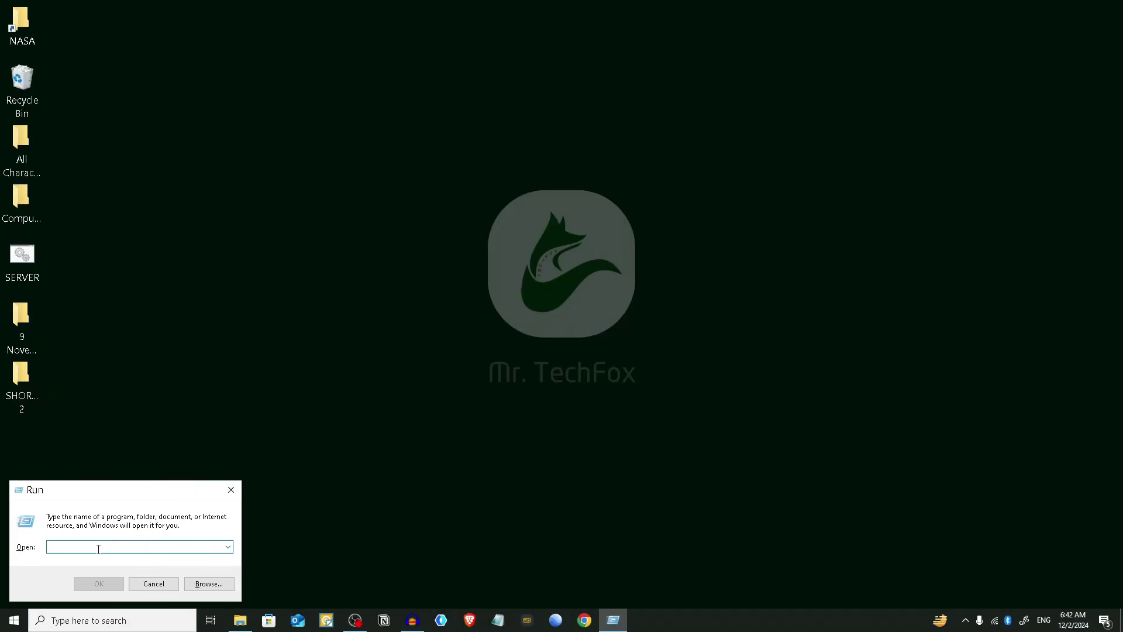
pyautogui.write('m')
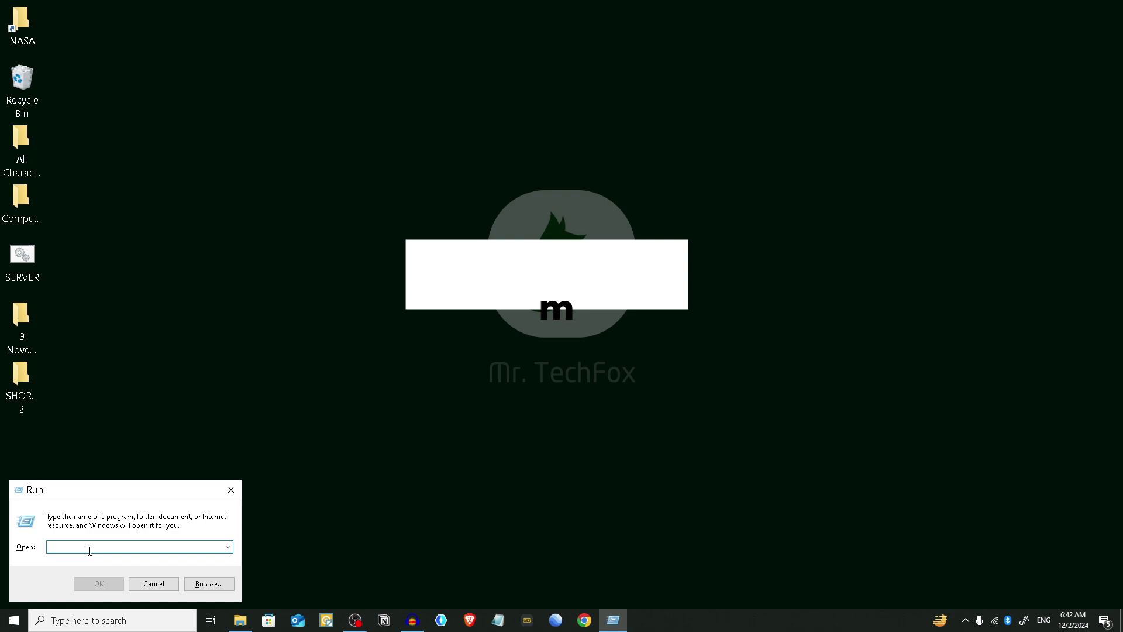
pyautogui.write('sconfig')
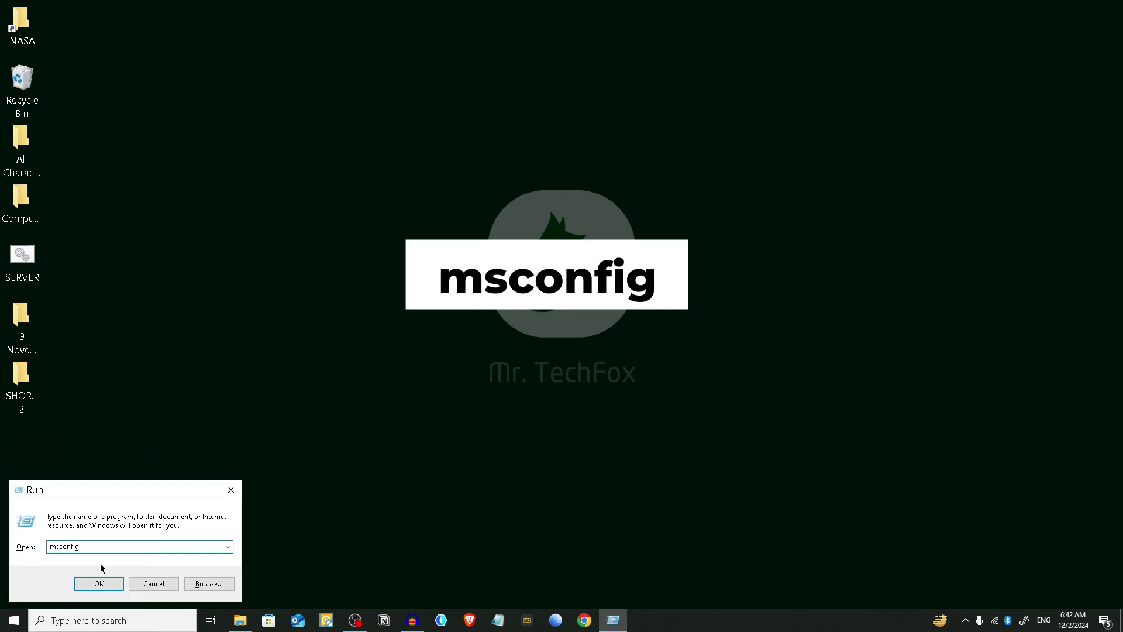
pyautogui.click(100, 585)
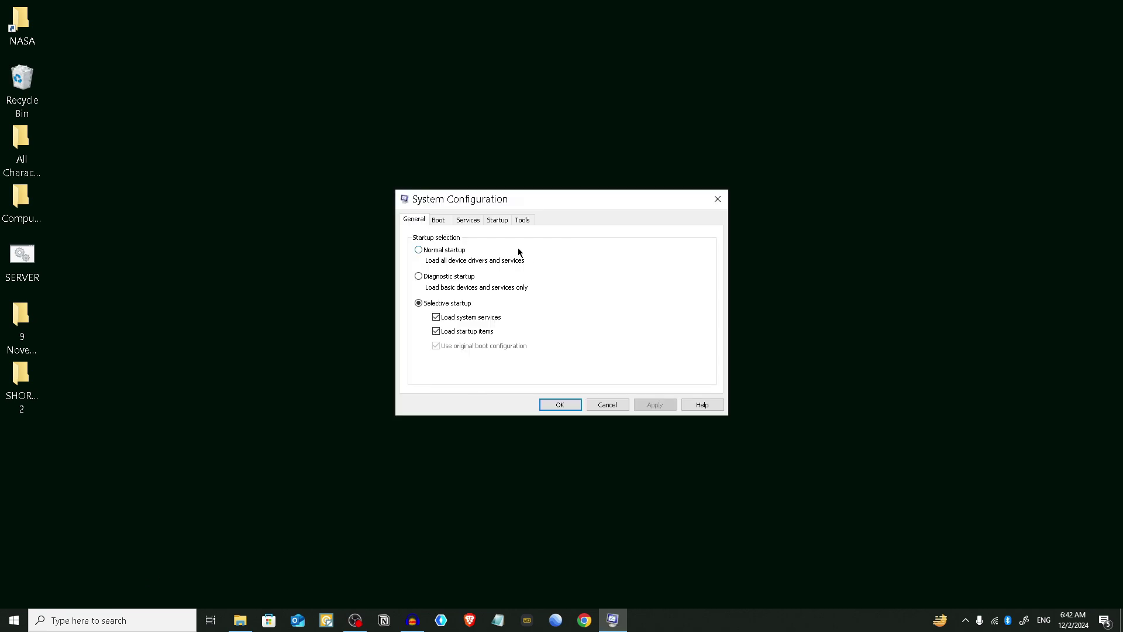
pyautogui.click(497, 221)
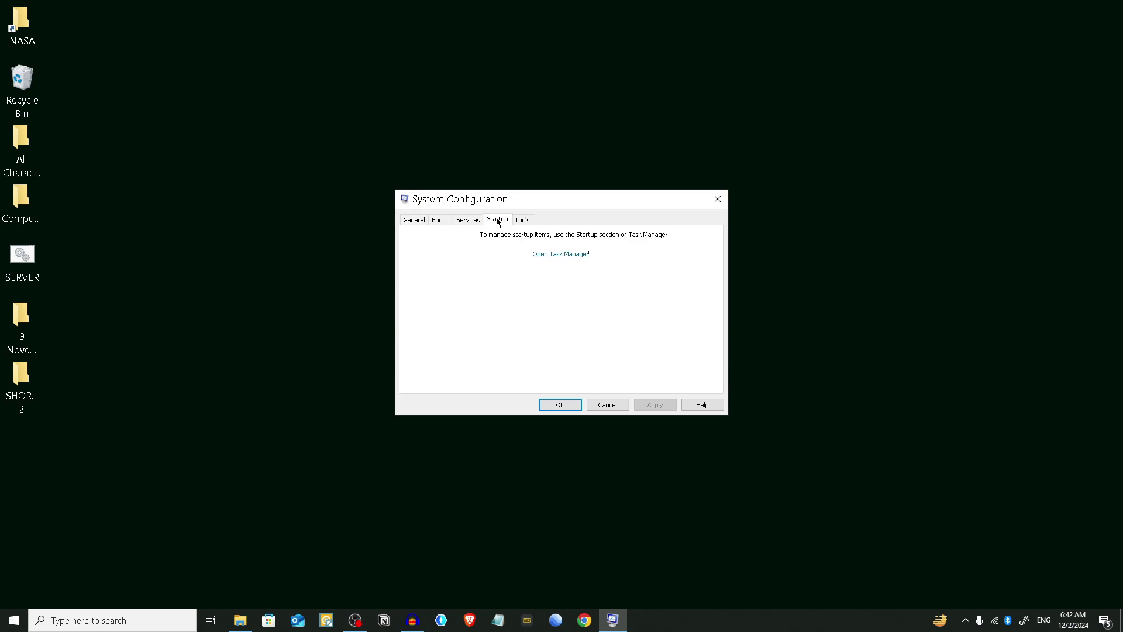
pyautogui.click(555, 255)
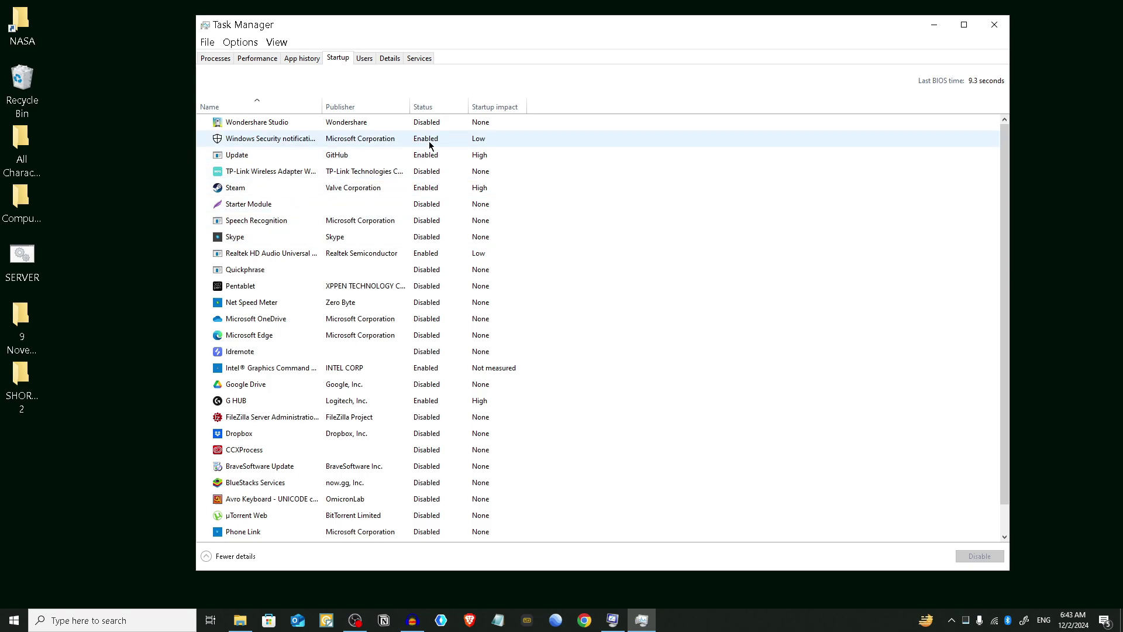
# Toggle the Pentablet startup entry to Enabled and back to Disabled, then close Task Manager.
pyautogui.rightClick(300, 284)
pyautogui.click(306, 291)
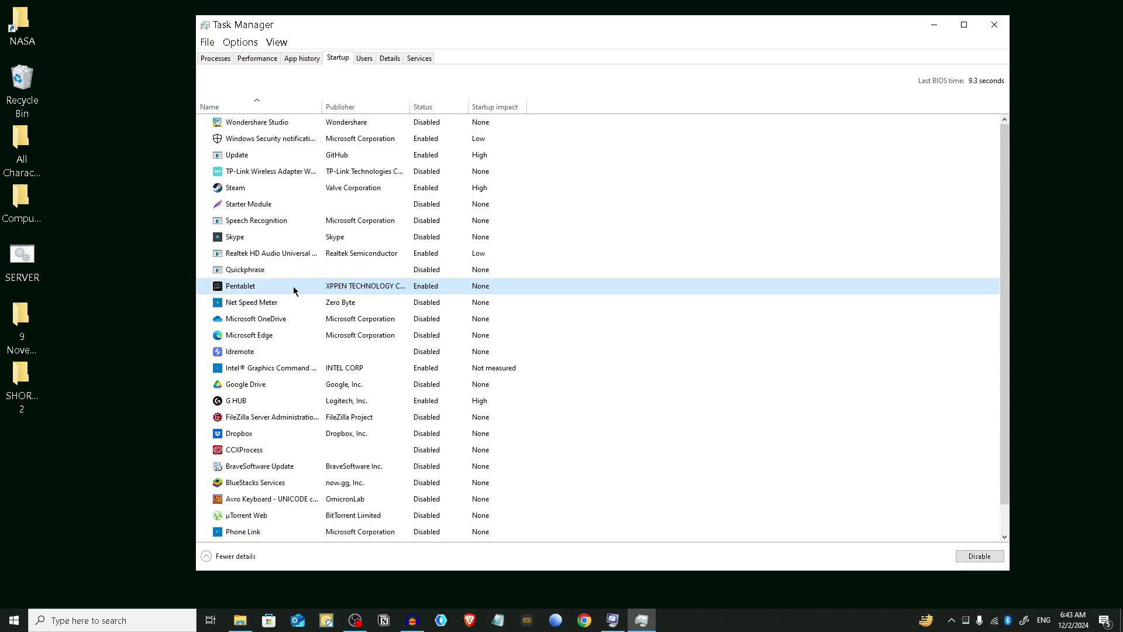
pyautogui.rightClick(290, 291)
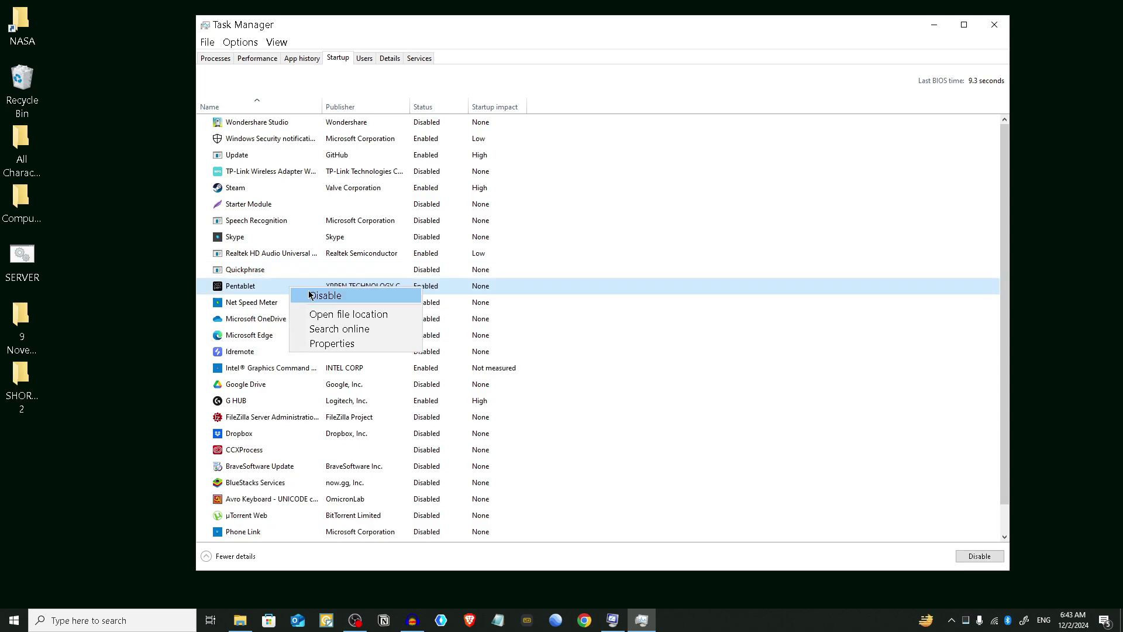
pyautogui.click(309, 295)
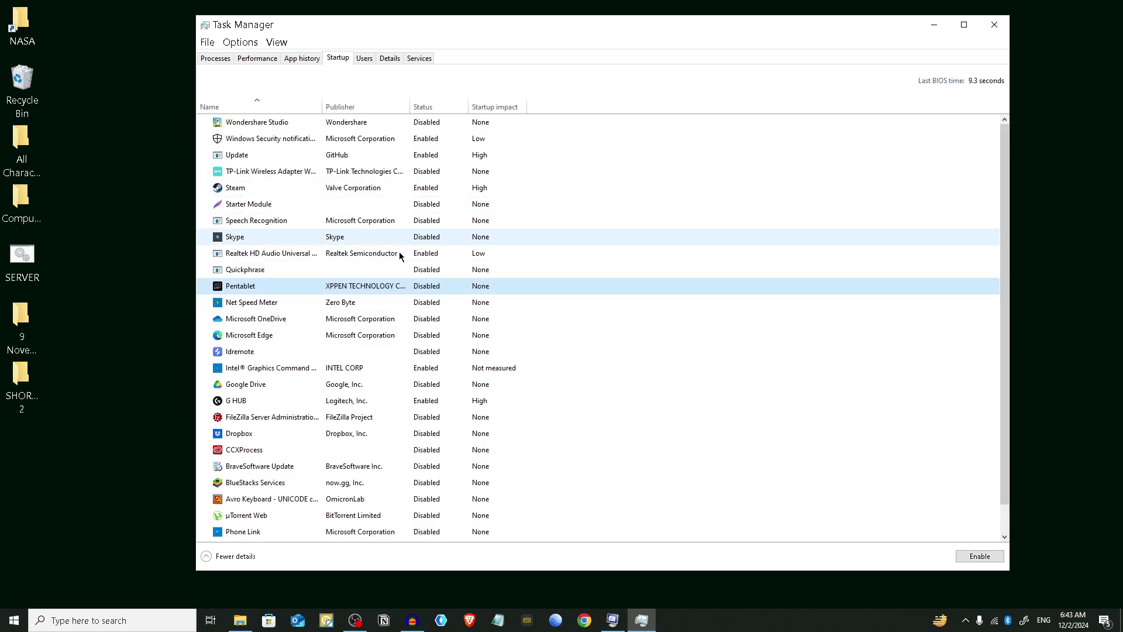
pyautogui.click(995, 25)
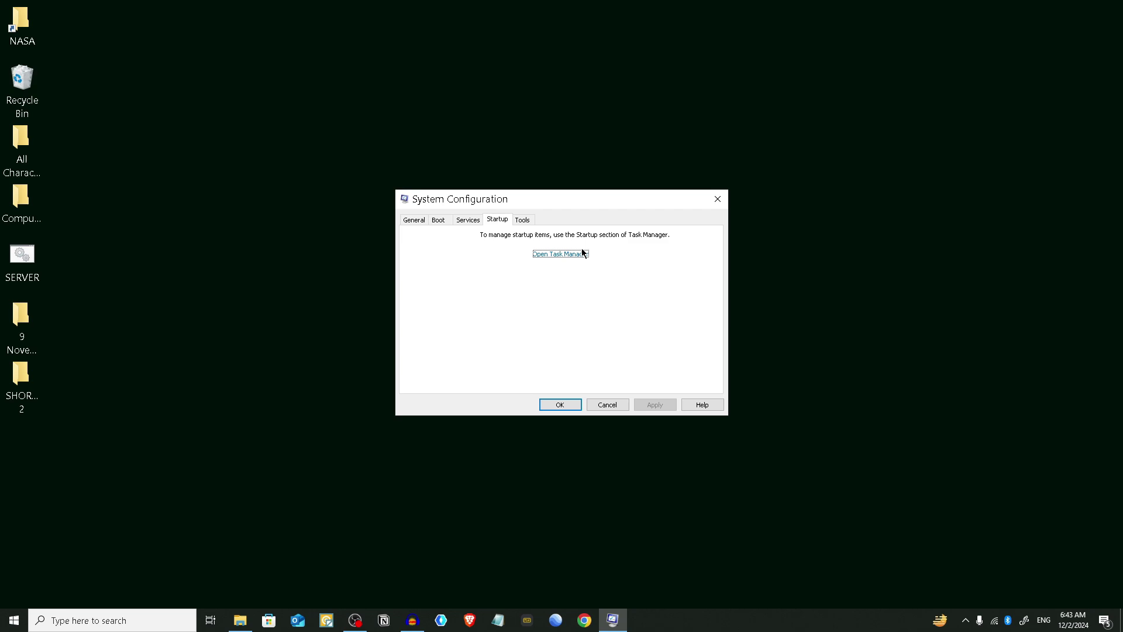
# Reach Virus & threat protection via Settings > Update & Security > Windows Security.
pyautogui.press('Escape')
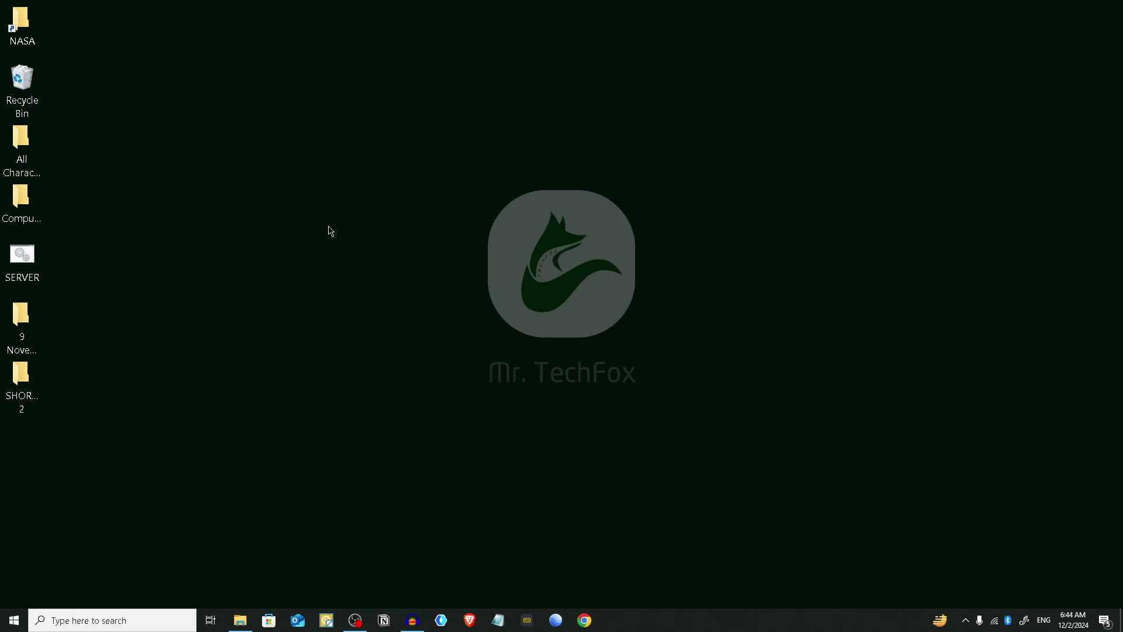
pyautogui.click(14, 620)
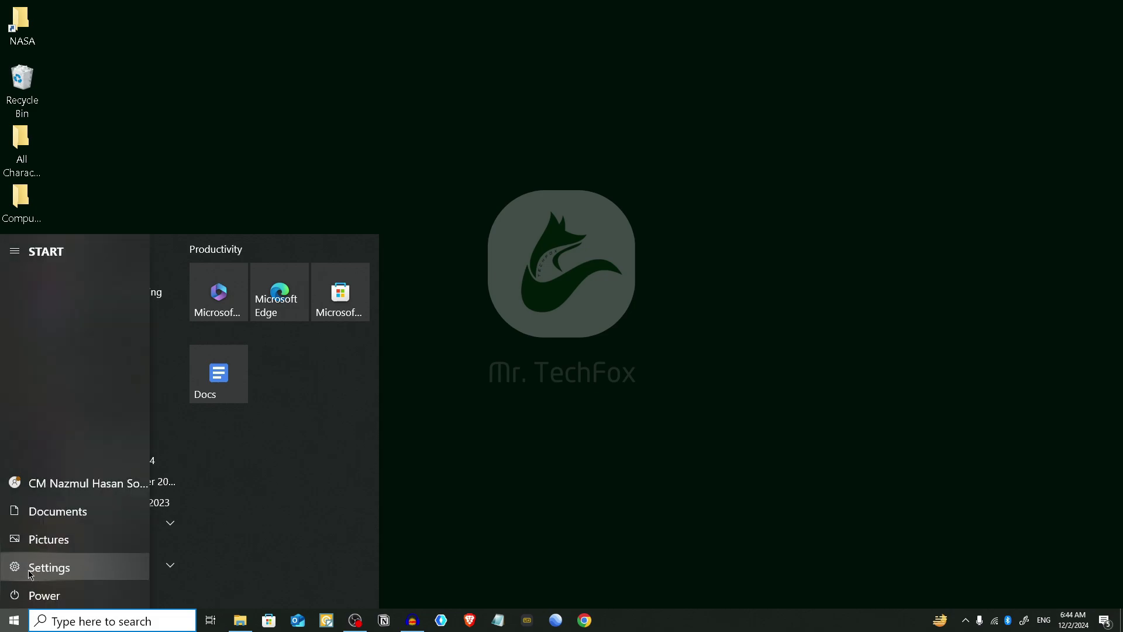
pyautogui.click(41, 568)
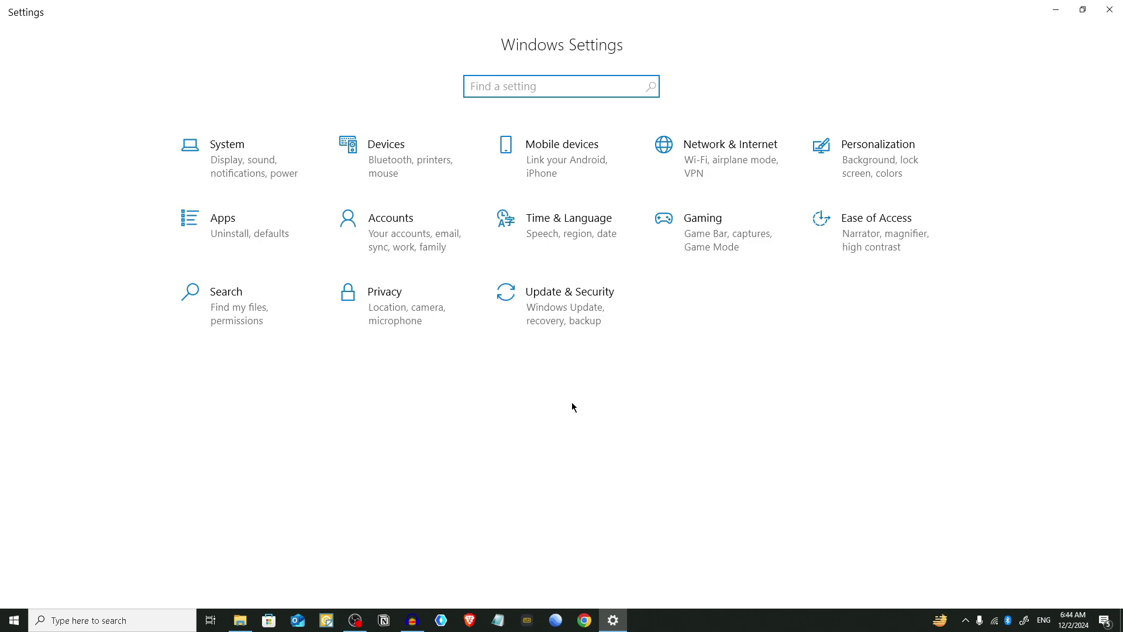
pyautogui.click(589, 314)
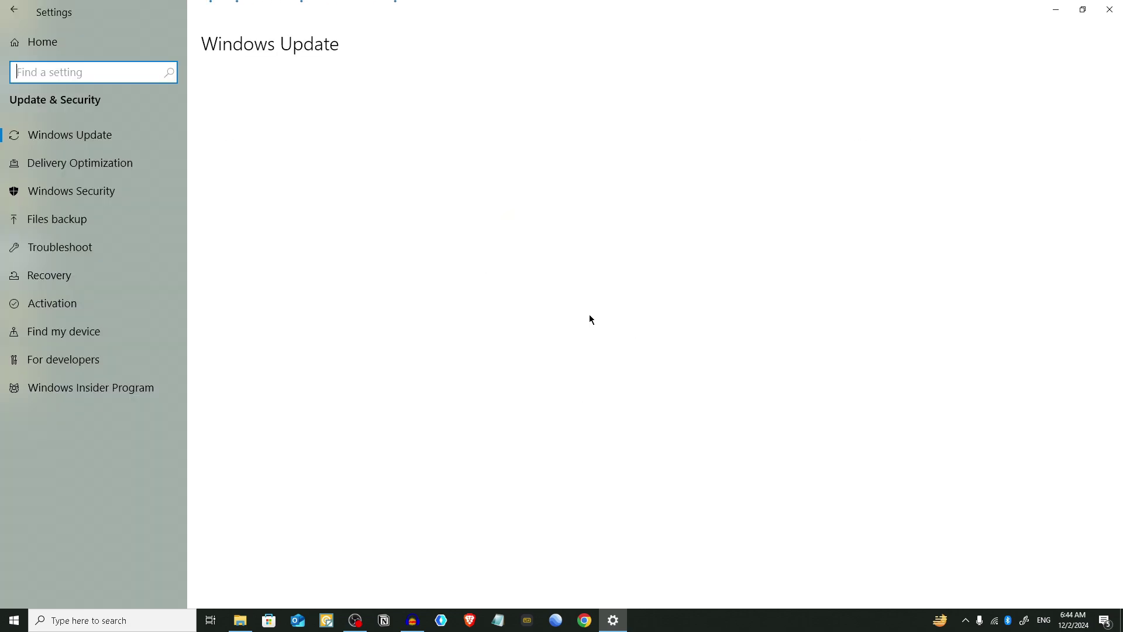
pyautogui.click(70, 194)
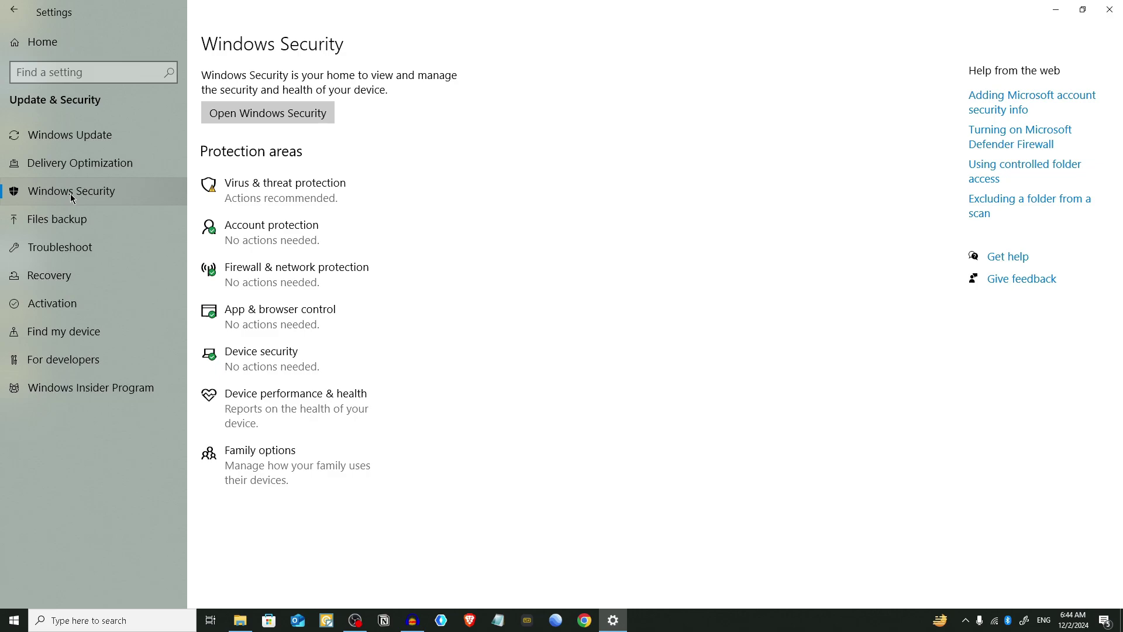
pyautogui.click(302, 194)
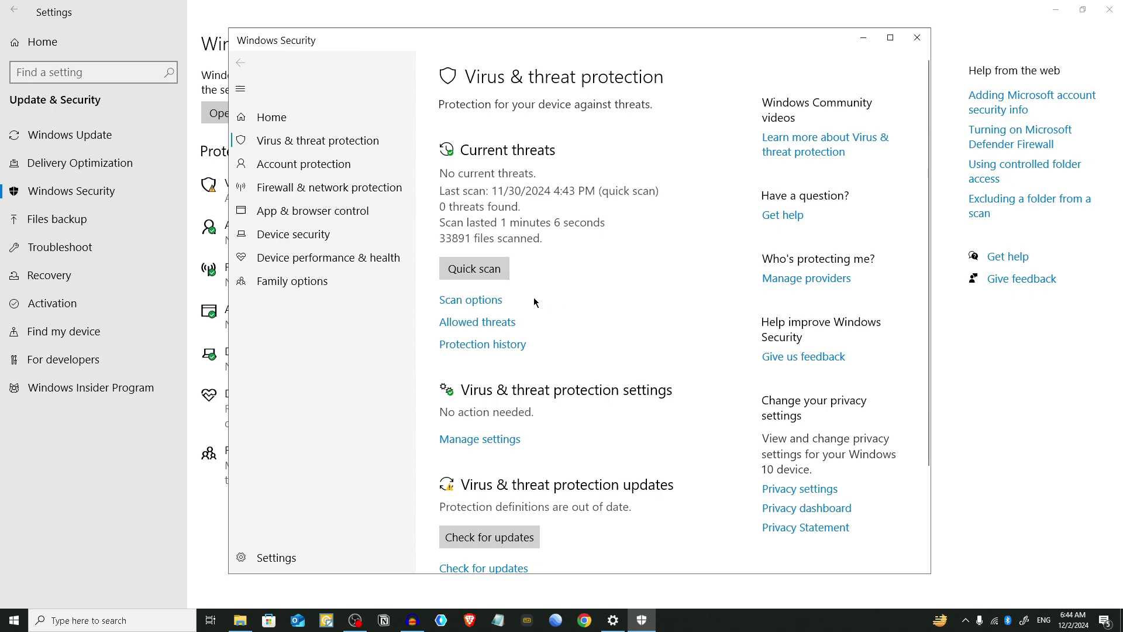
# Choose Full scan in Scan options and start the scan.
pyautogui.click(488, 300)
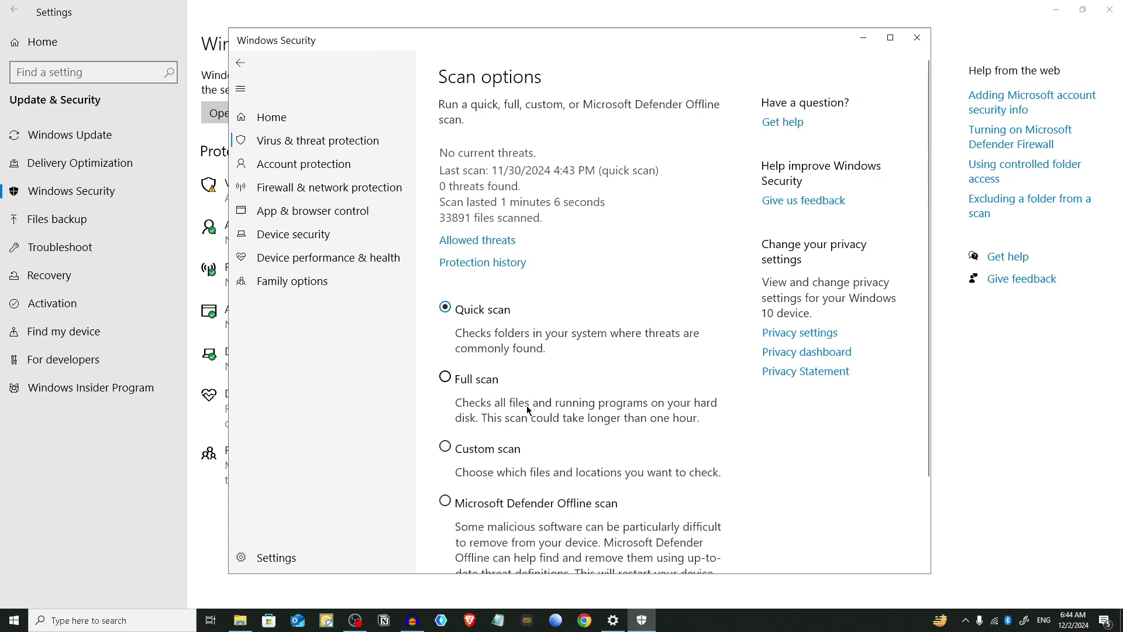
pyautogui.scroll(-3, 526, 406)
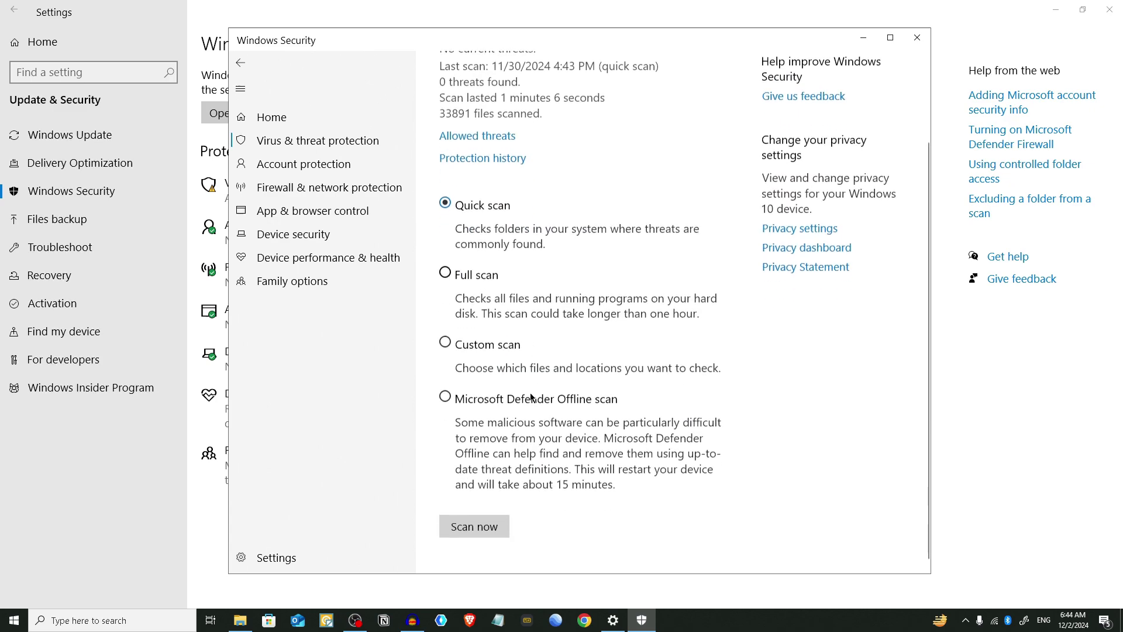
pyautogui.click(446, 274)
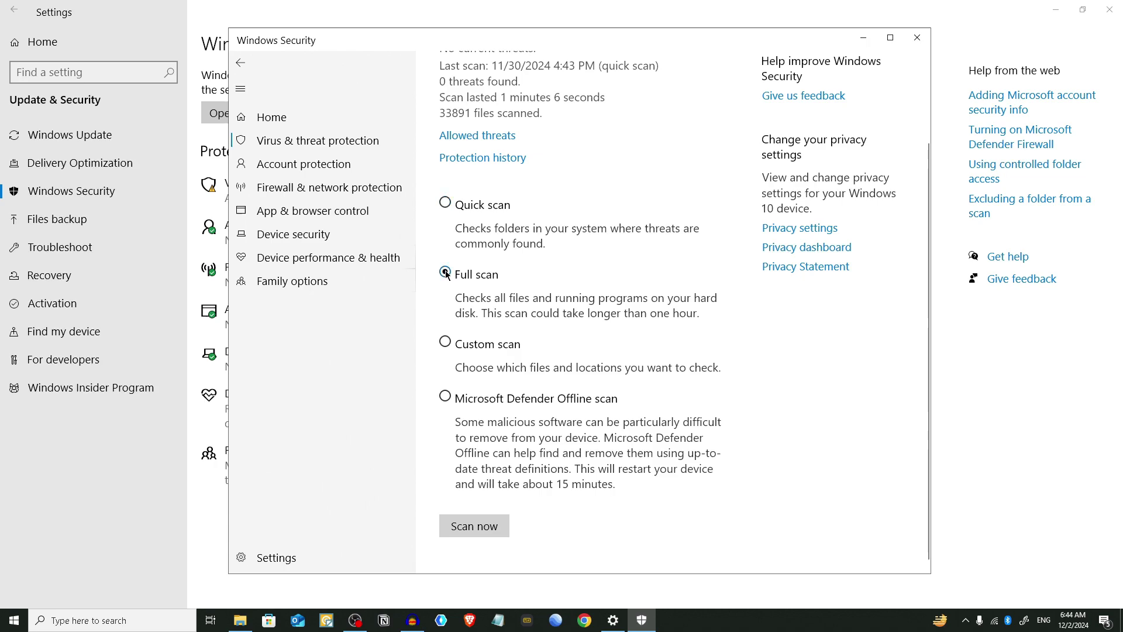
pyautogui.click(473, 526)
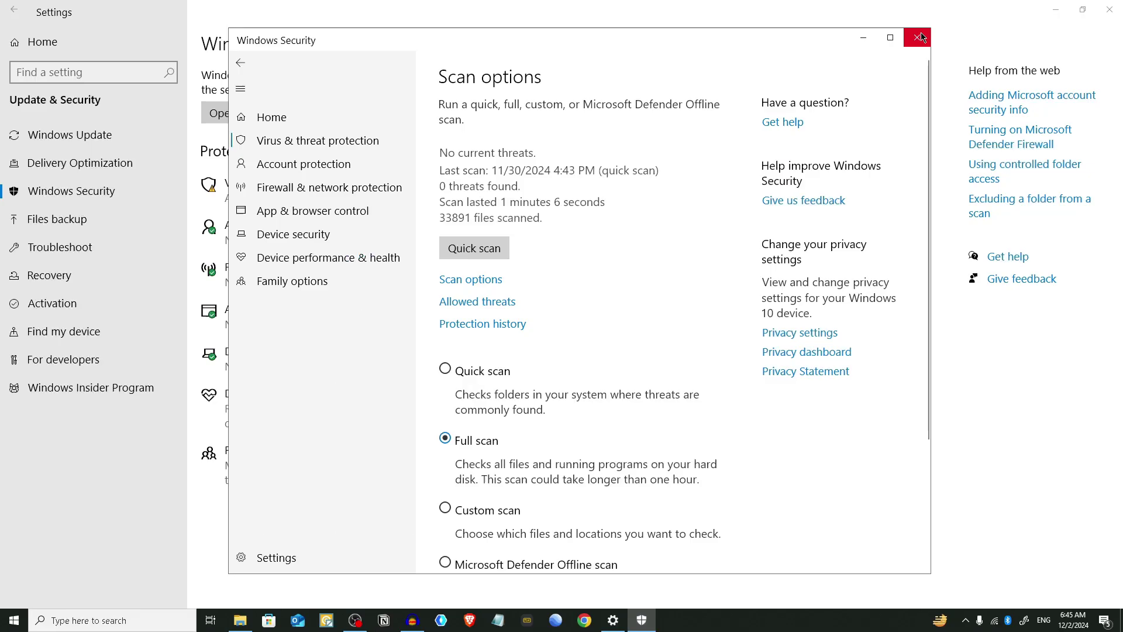
# Close the Windows Security and Settings windows, returning to the desktop.
pyautogui.click(917, 38)
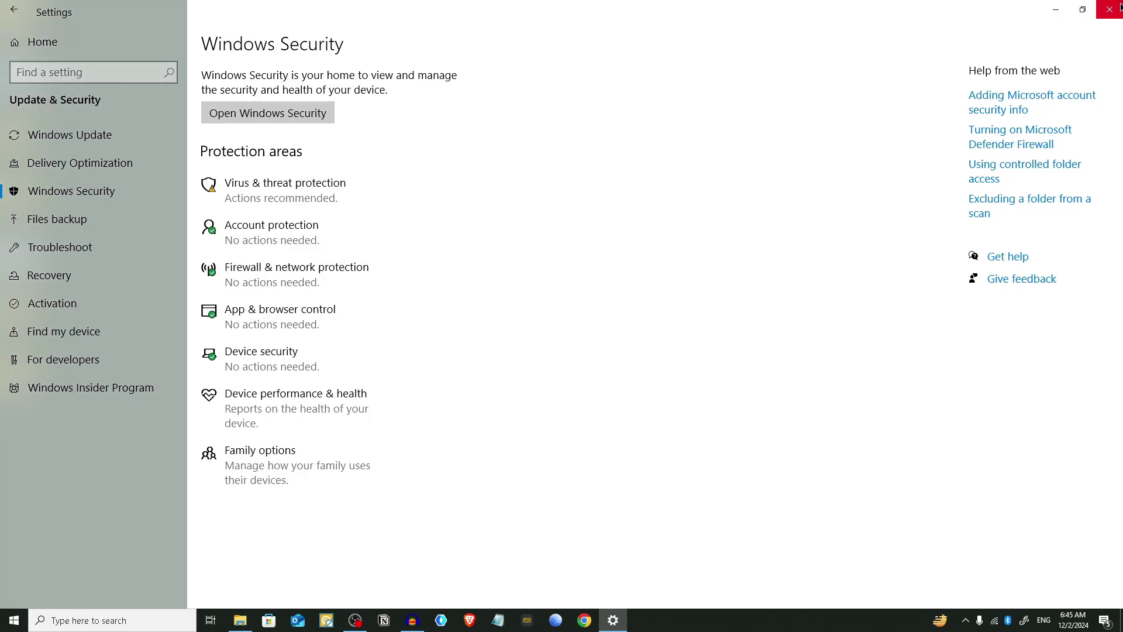
pyautogui.click(1107, 9)
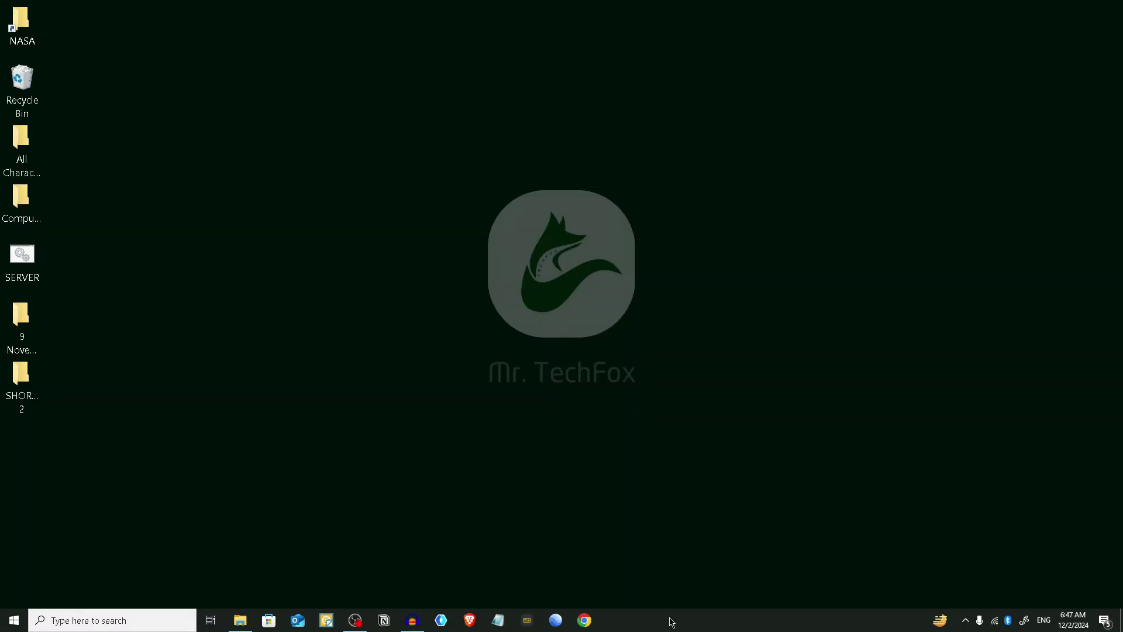
# Launch Task Manager from the taskbar and select SearchApp.exe on the Details tab.
pyautogui.rightClick(672, 620)
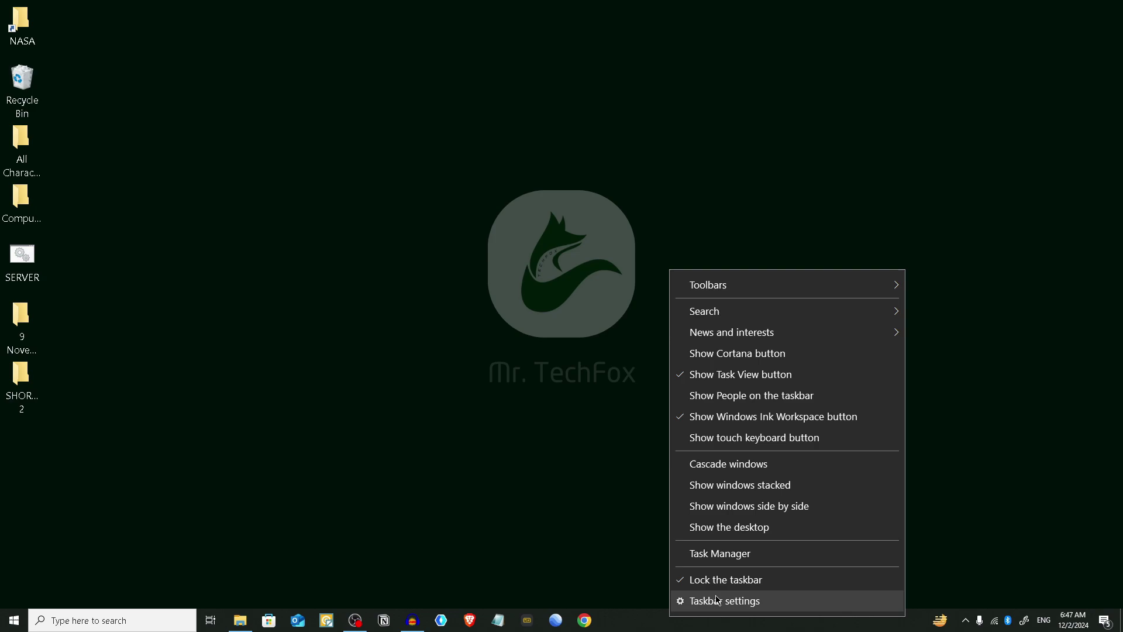
pyautogui.click(721, 554)
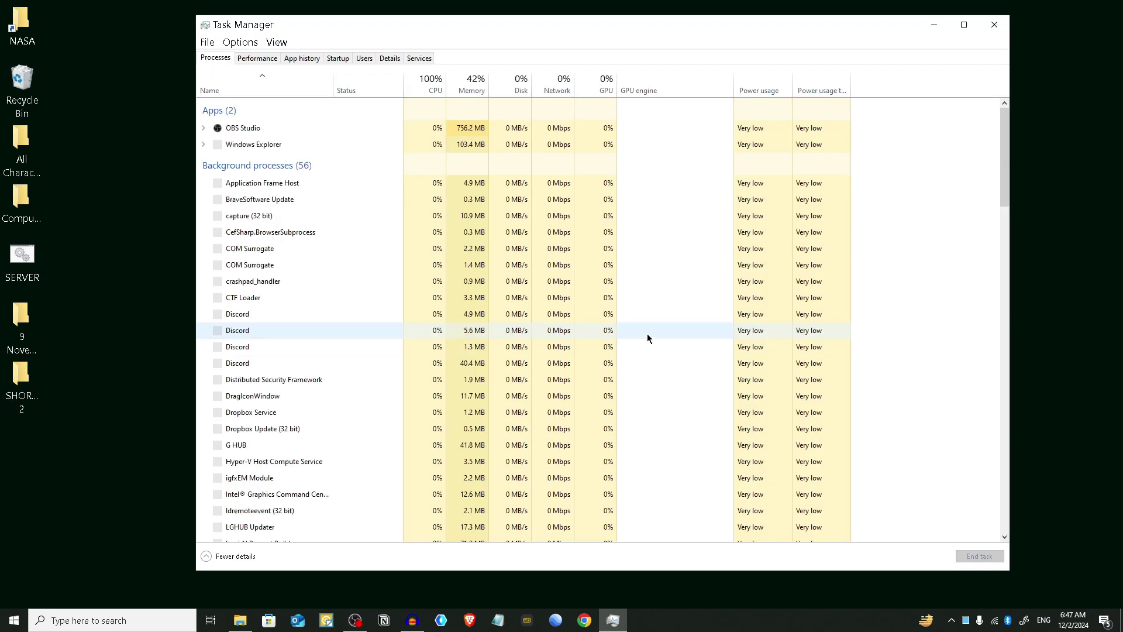
pyautogui.click(391, 62)
pyautogui.scroll(-20, 289, 263)
pyautogui.click(278, 180)
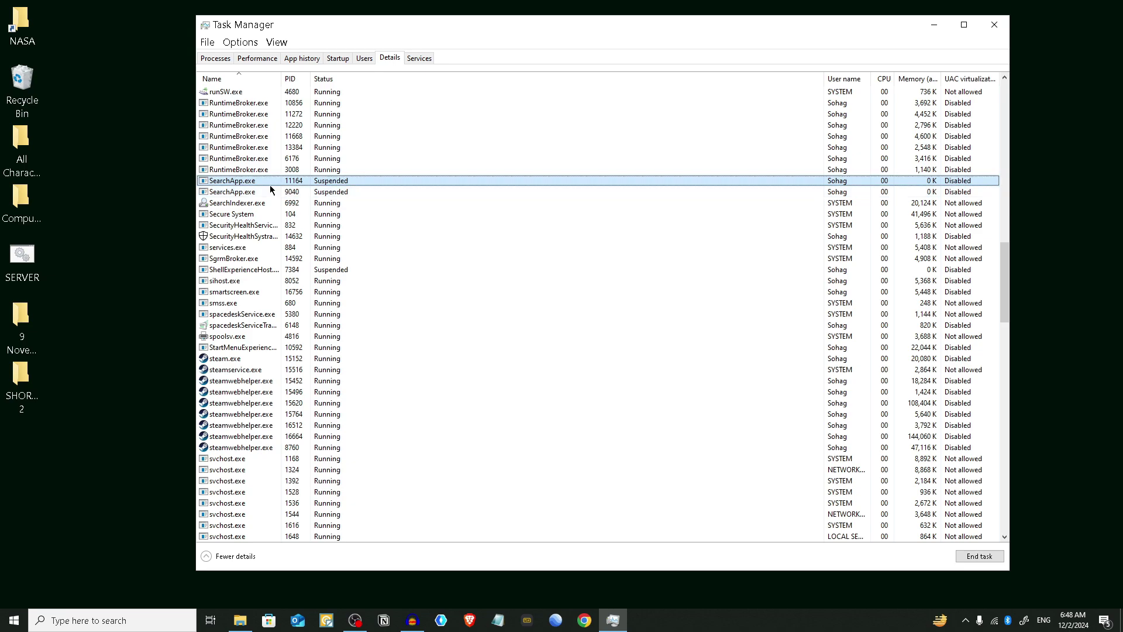
# End the suspended SearchApp.exe process and confirm.
pyautogui.rightClick(236, 182)
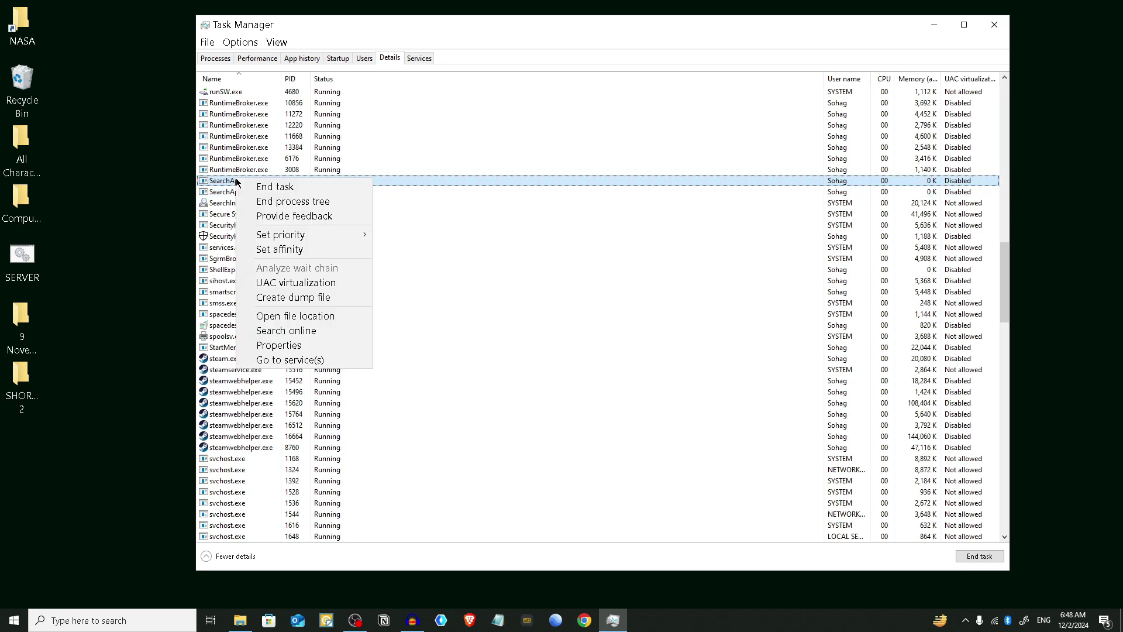
pyautogui.click(268, 188)
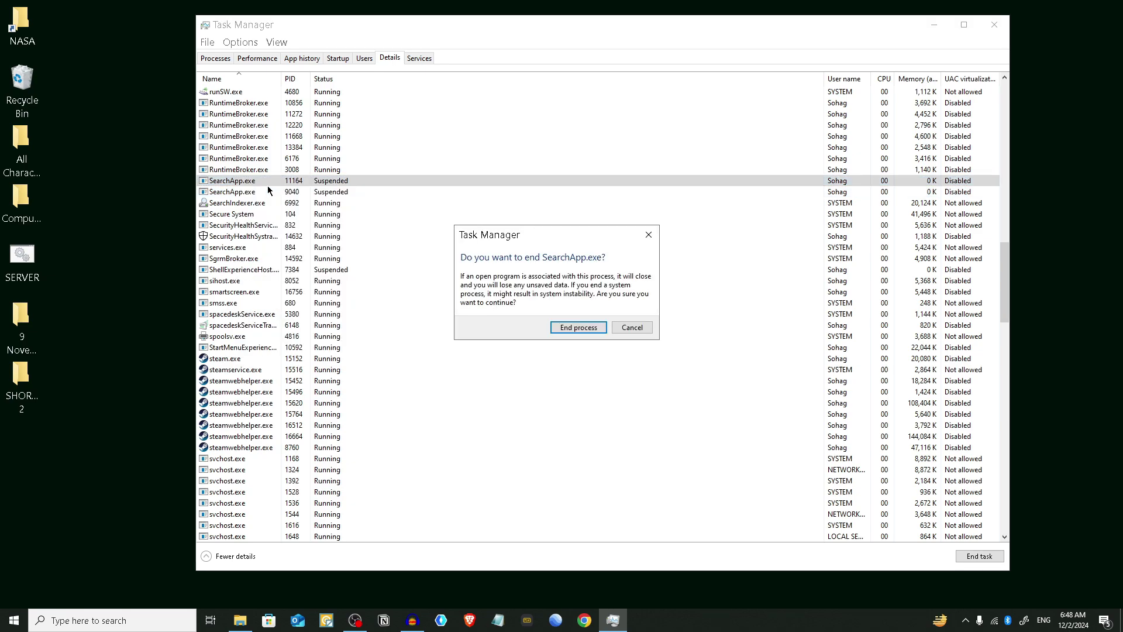
pyautogui.click(580, 328)
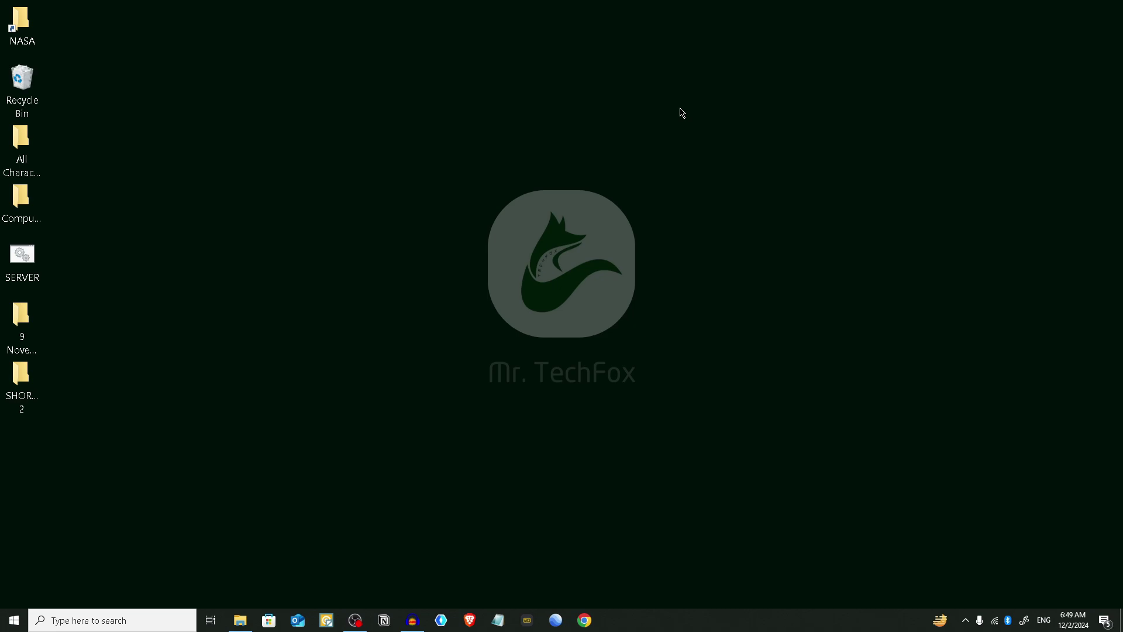
# Search the Start menu for power options and open Power & sleep settings.
pyautogui.click(15, 621)
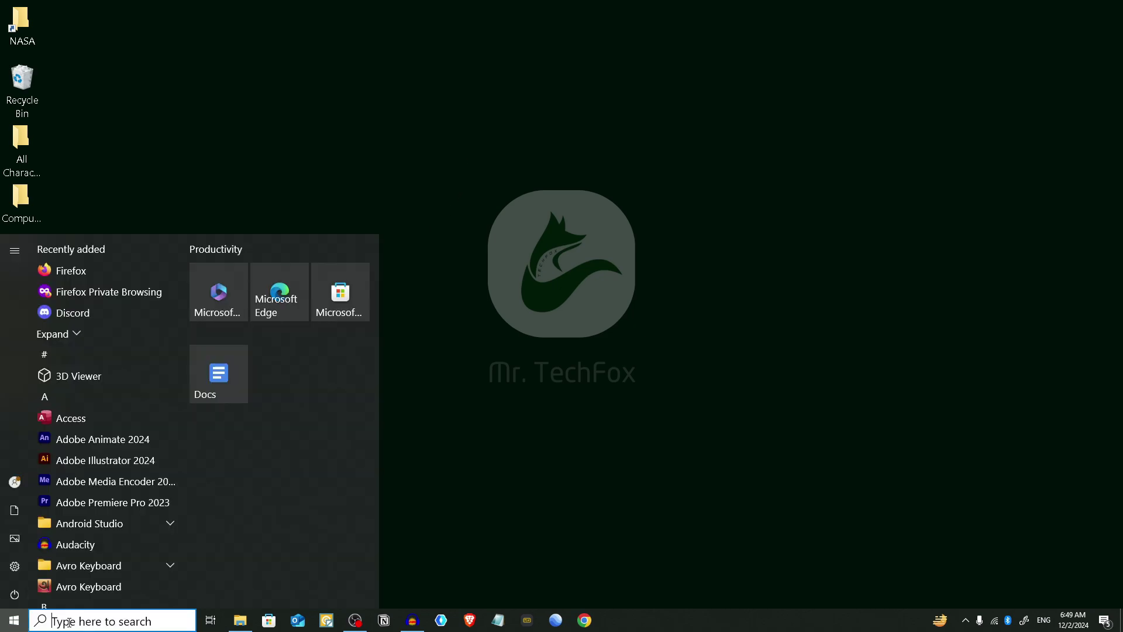
pyautogui.write('power optio')
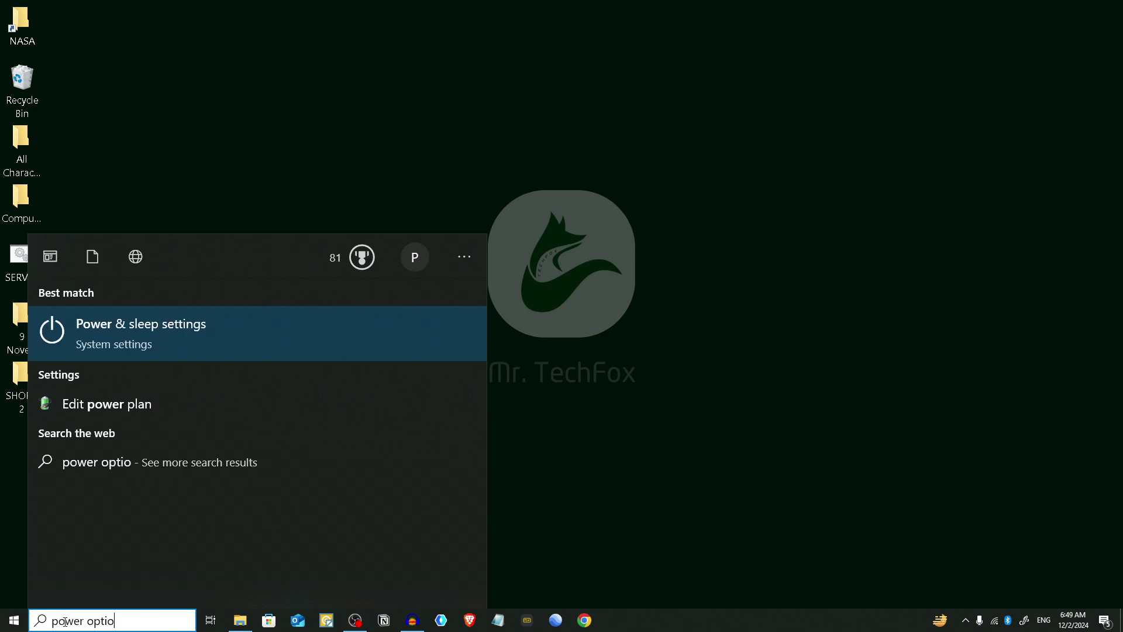
pyautogui.write('ns')
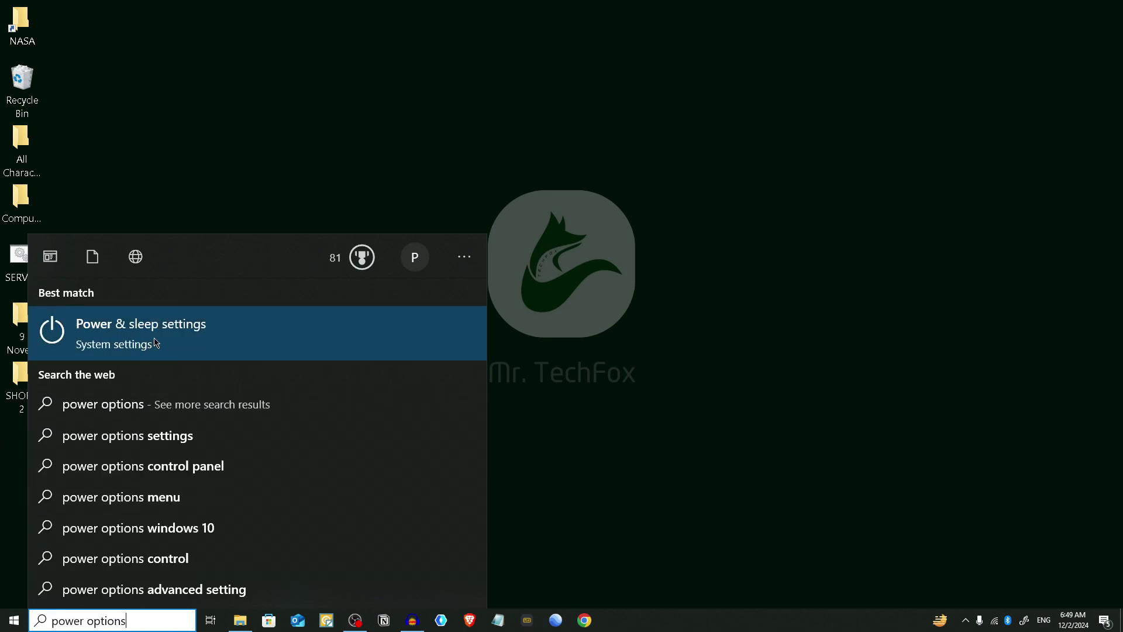
pyautogui.click(154, 338)
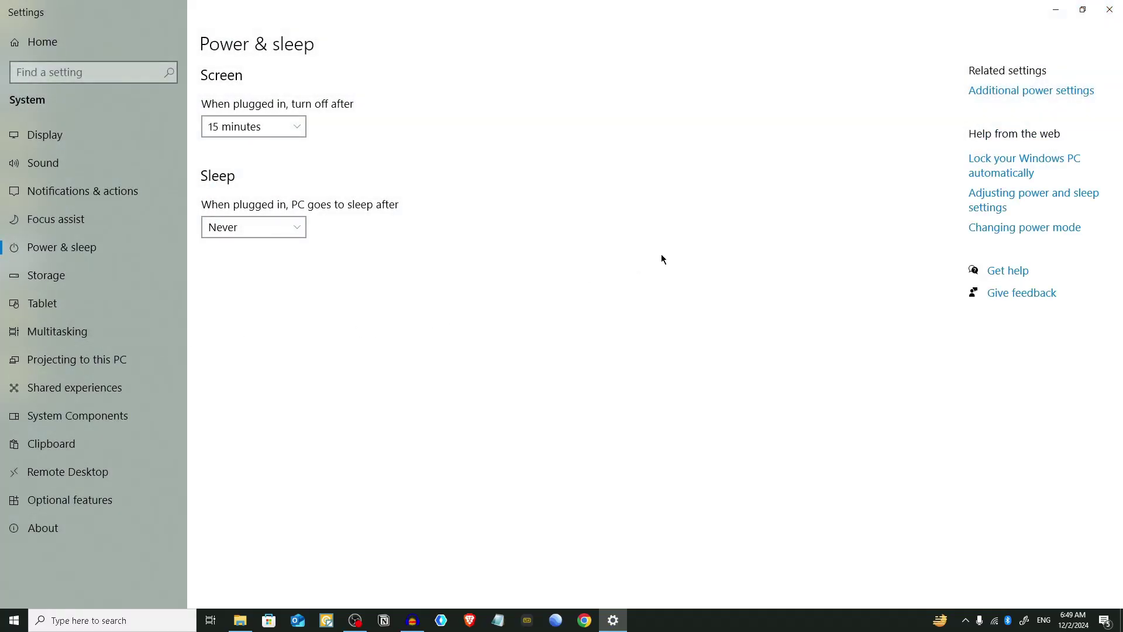
# In additional power settings, try High performance, return to Ultimate Performance, and close both windows.
pyautogui.click(1059, 92)
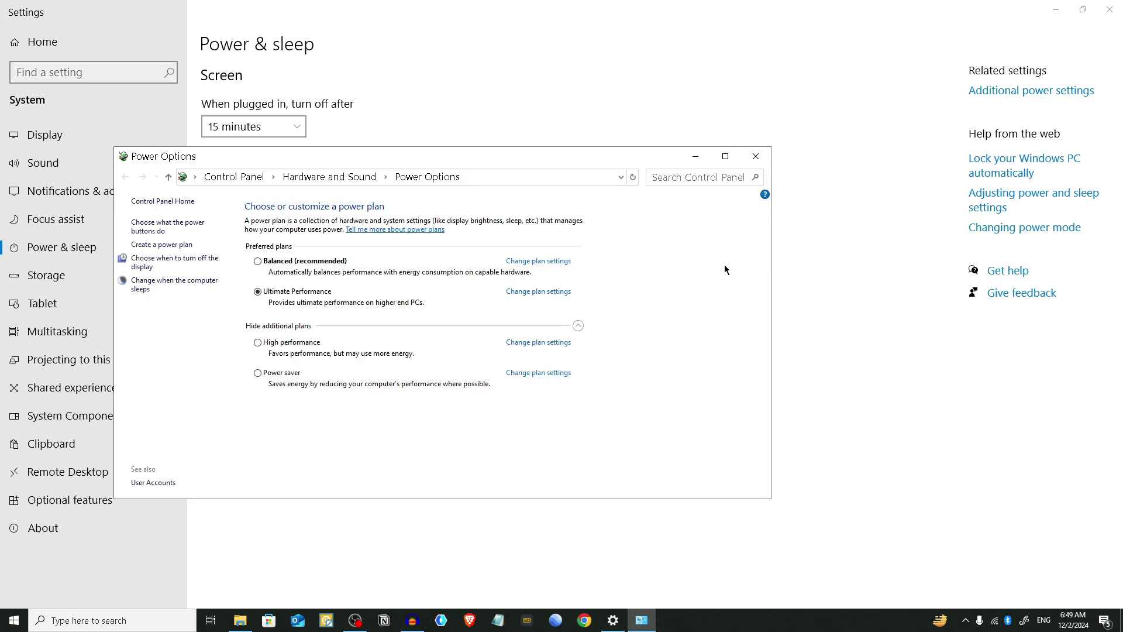
pyautogui.click(288, 348)
pyautogui.click(289, 300)
pyautogui.click(756, 156)
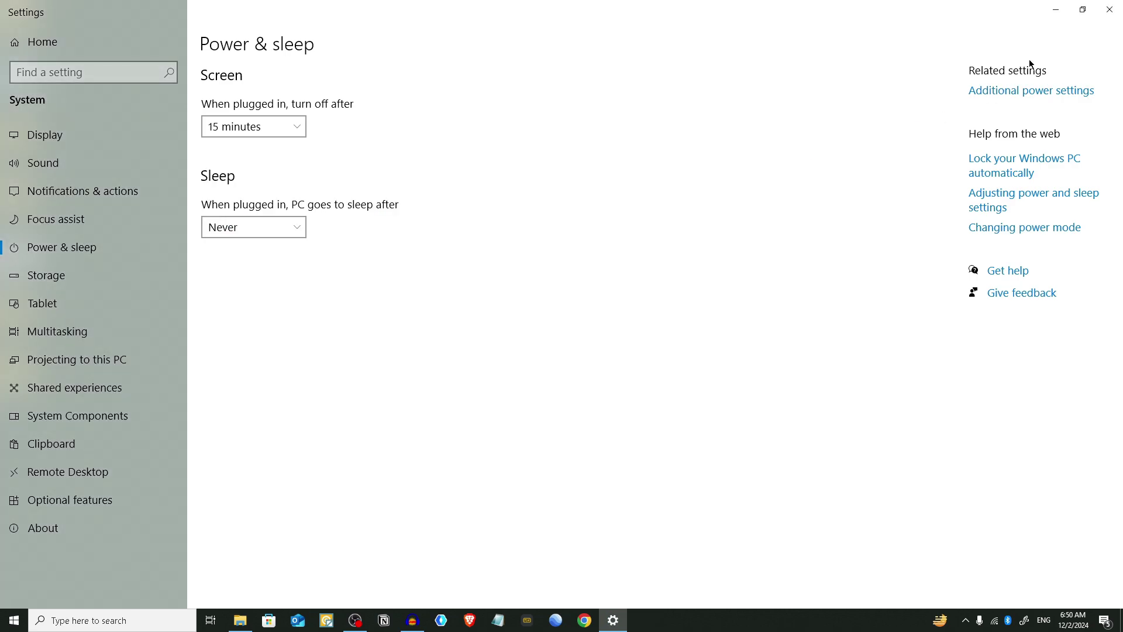
pyautogui.click(1108, 11)
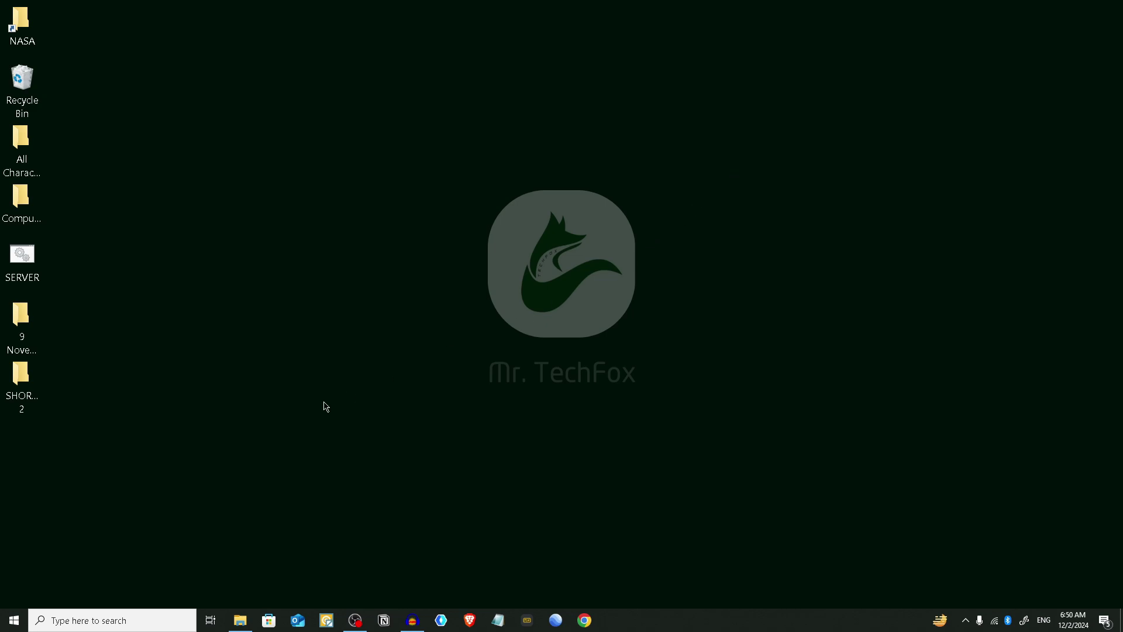
# Search the Start menu for 'adva' and open View advanced system settings.
pyautogui.click(14, 619)
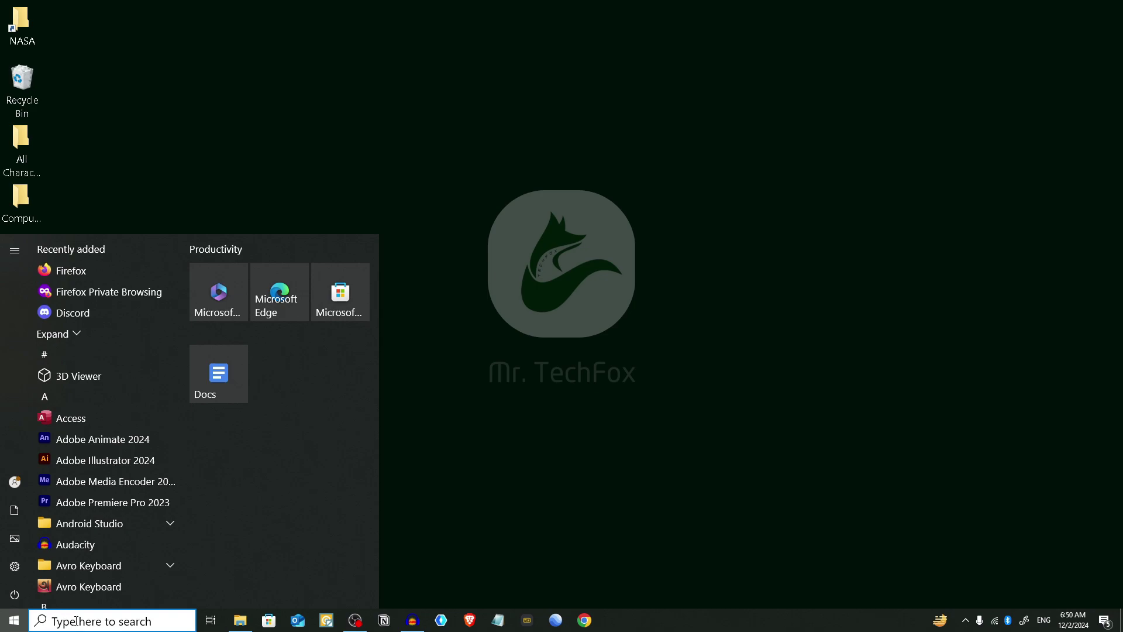
pyautogui.write('a')
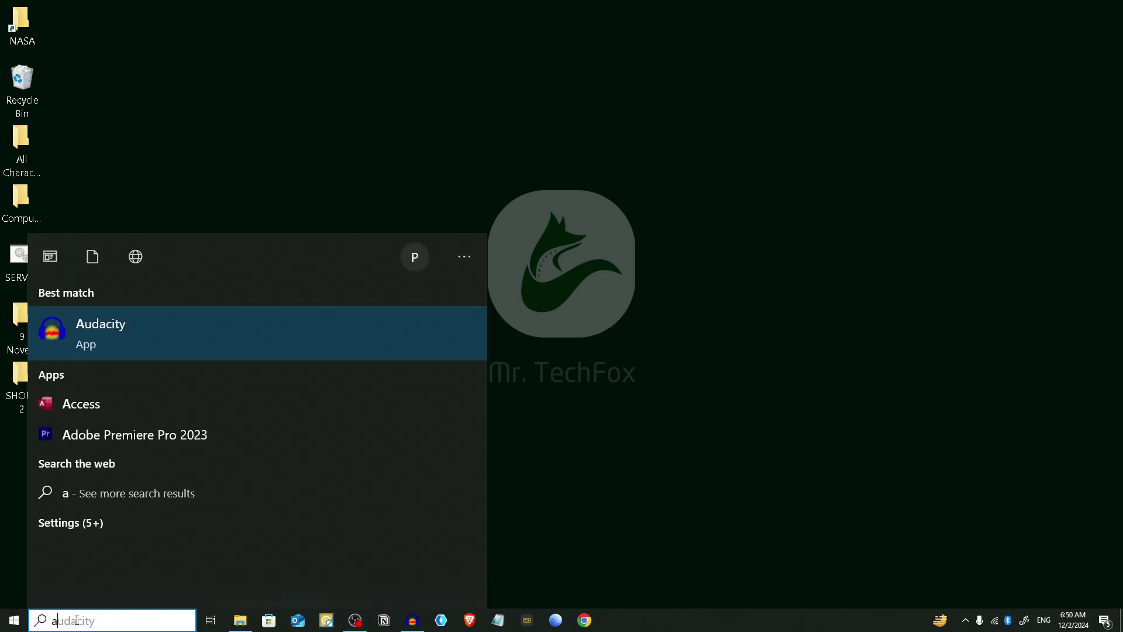
pyautogui.write('dva')
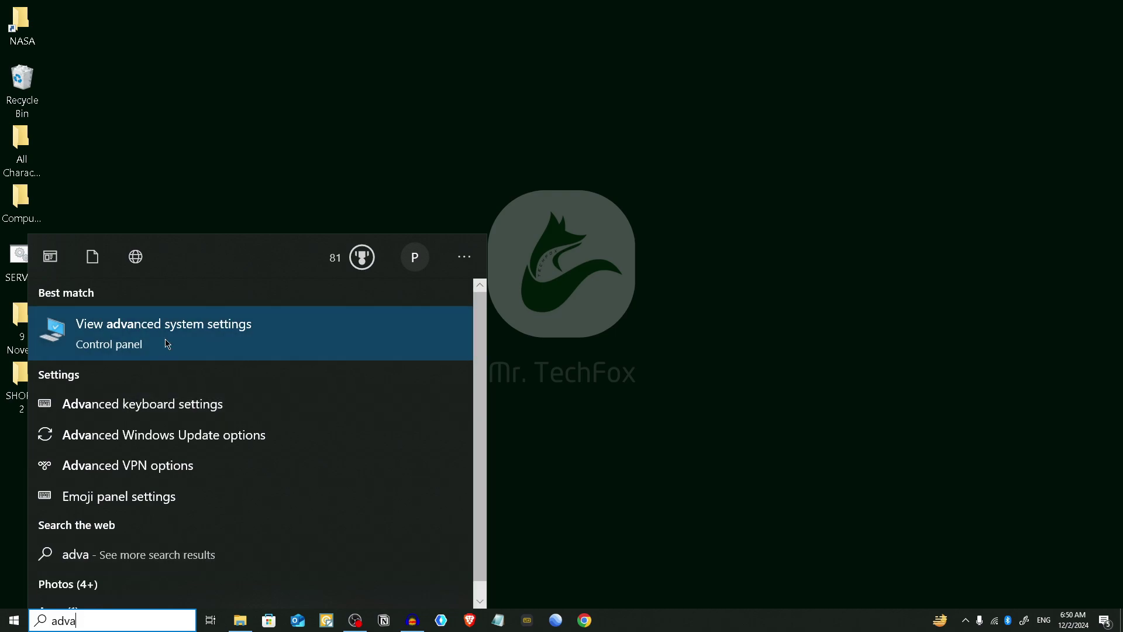
pyautogui.click(166, 343)
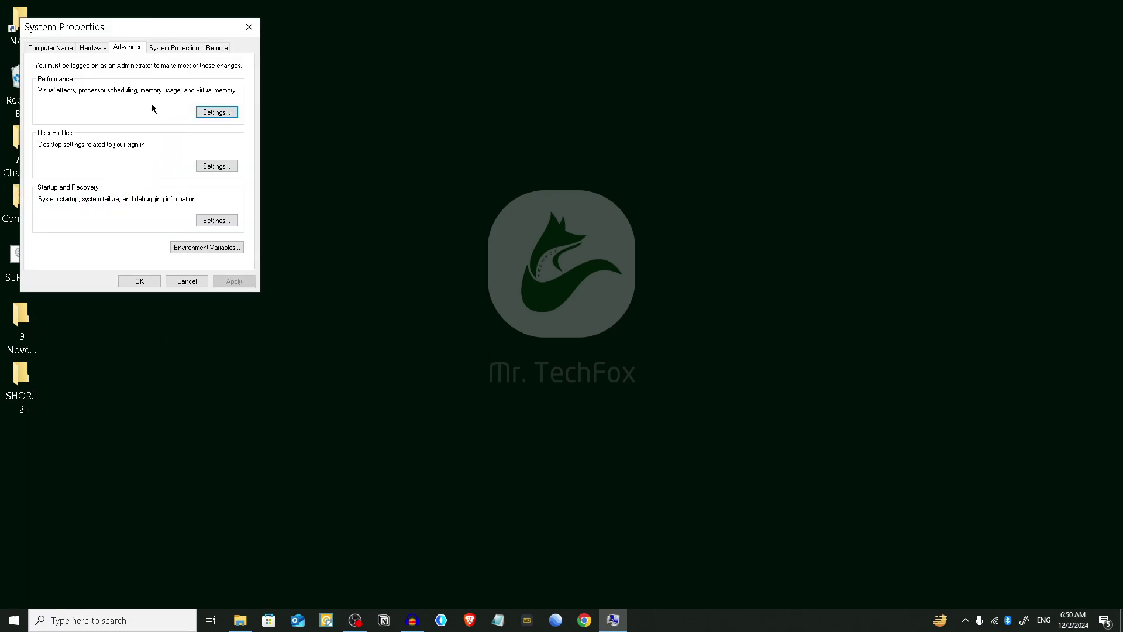
# Reach the Virtual Memory dialog via Performance Settings and its Advanced options.
pyautogui.click(211, 114)
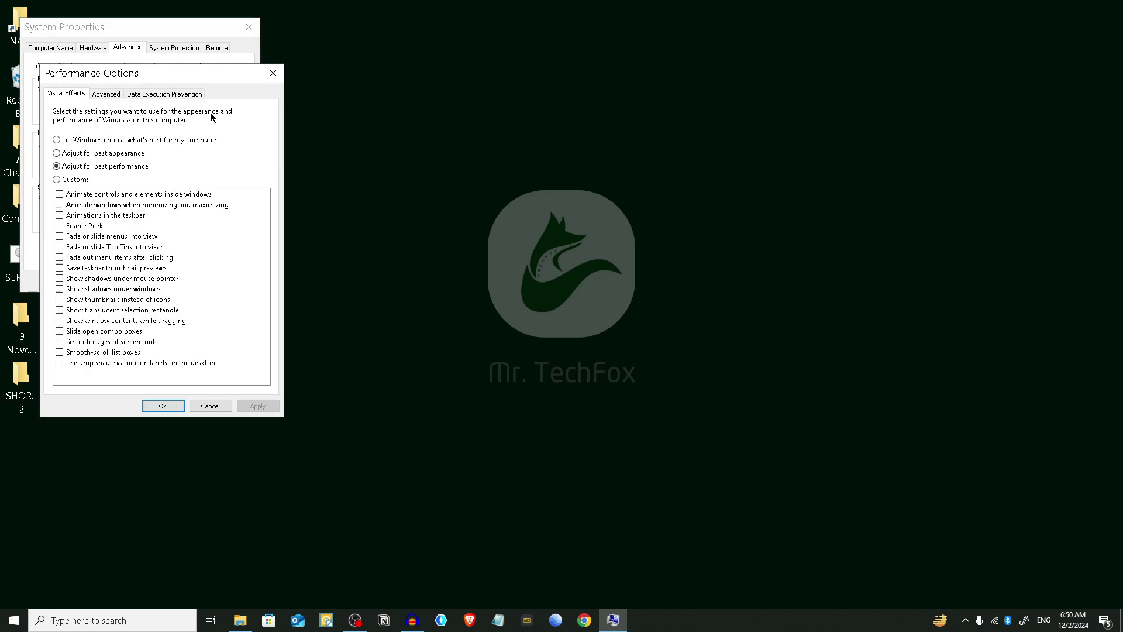
pyautogui.click(110, 96)
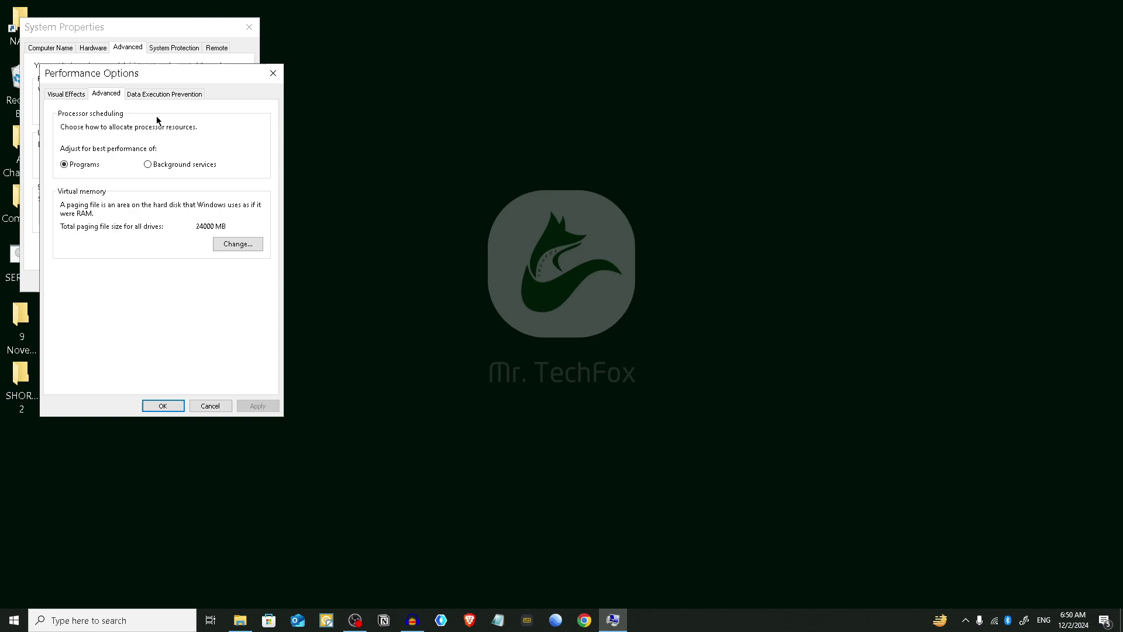
pyautogui.click(243, 249)
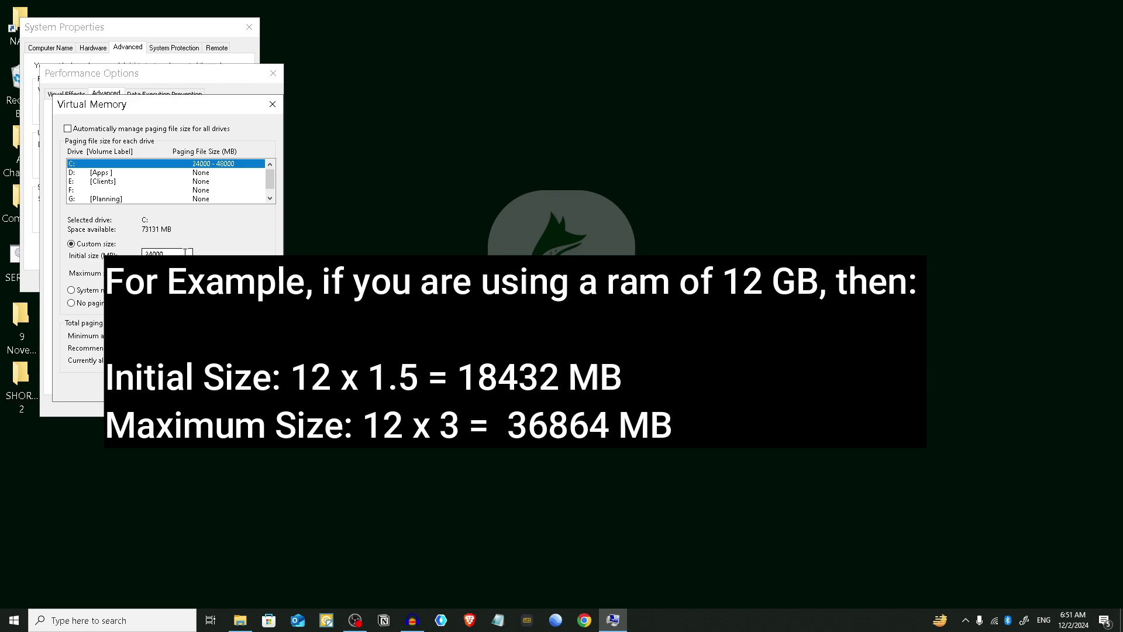
# Set a custom paging file of 24000 MB initial and 48000 MB maximum on drive C:.
pyautogui.doubleClick(185, 252)
pyautogui.press('Tab')
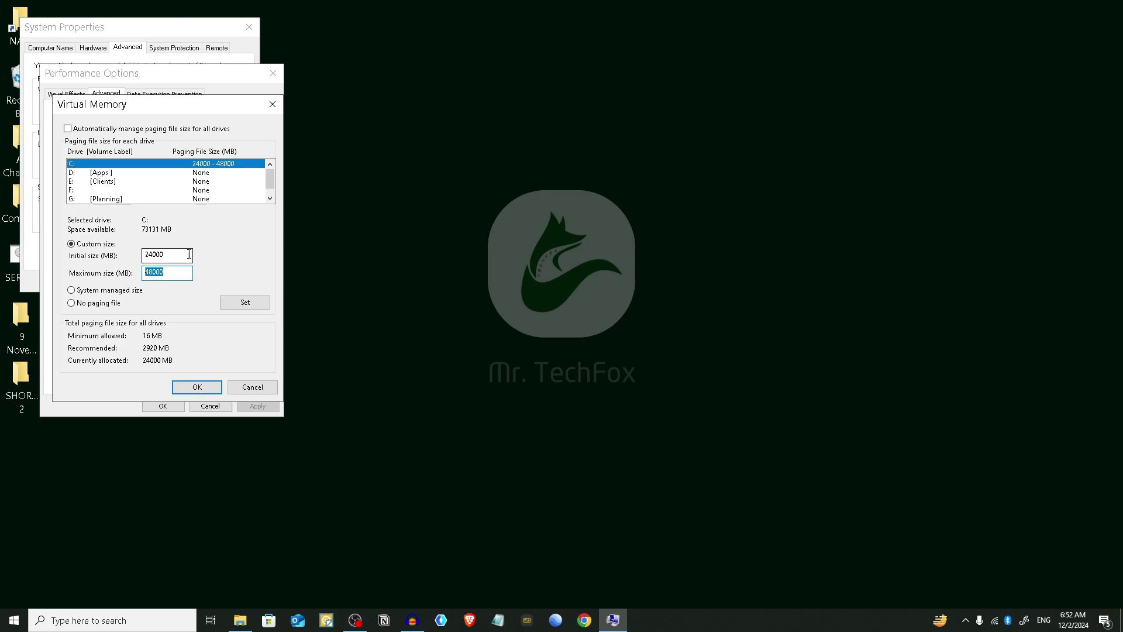
pyautogui.click(179, 253)
pyautogui.moveTo(178, 254); pyautogui.dragTo(144, 254)
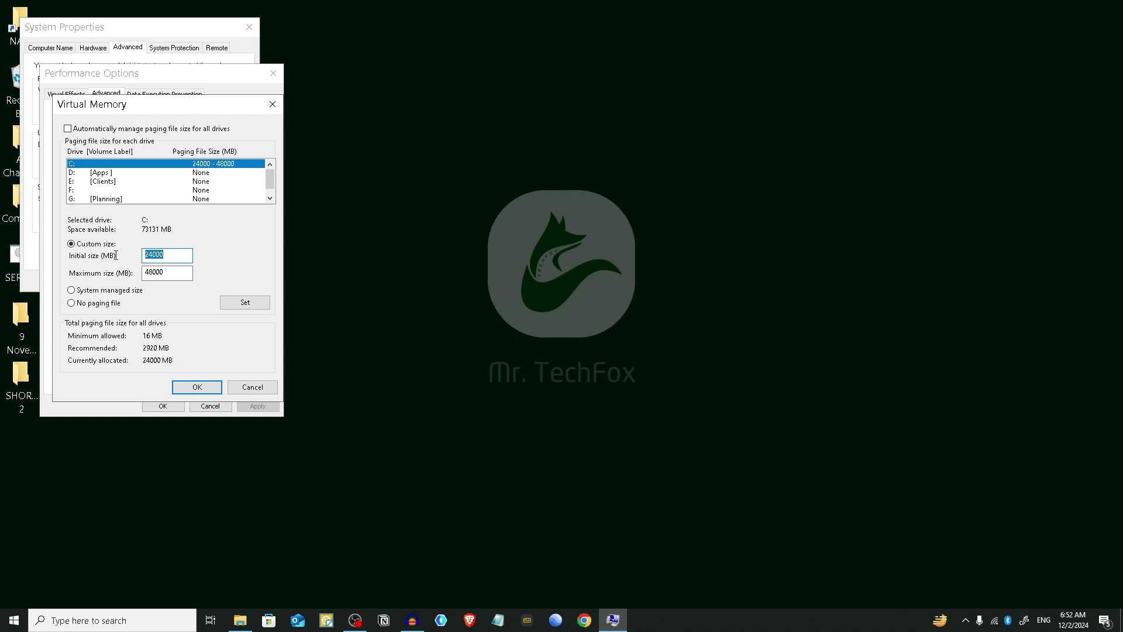
pyautogui.doubleClick(170, 272)
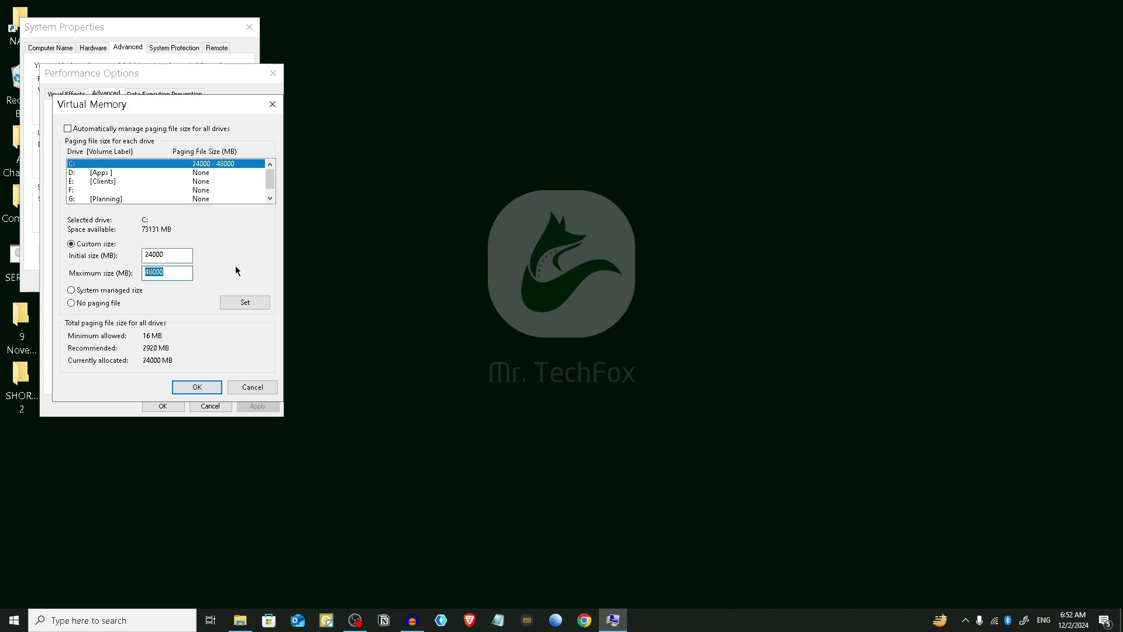
pyautogui.click(259, 304)
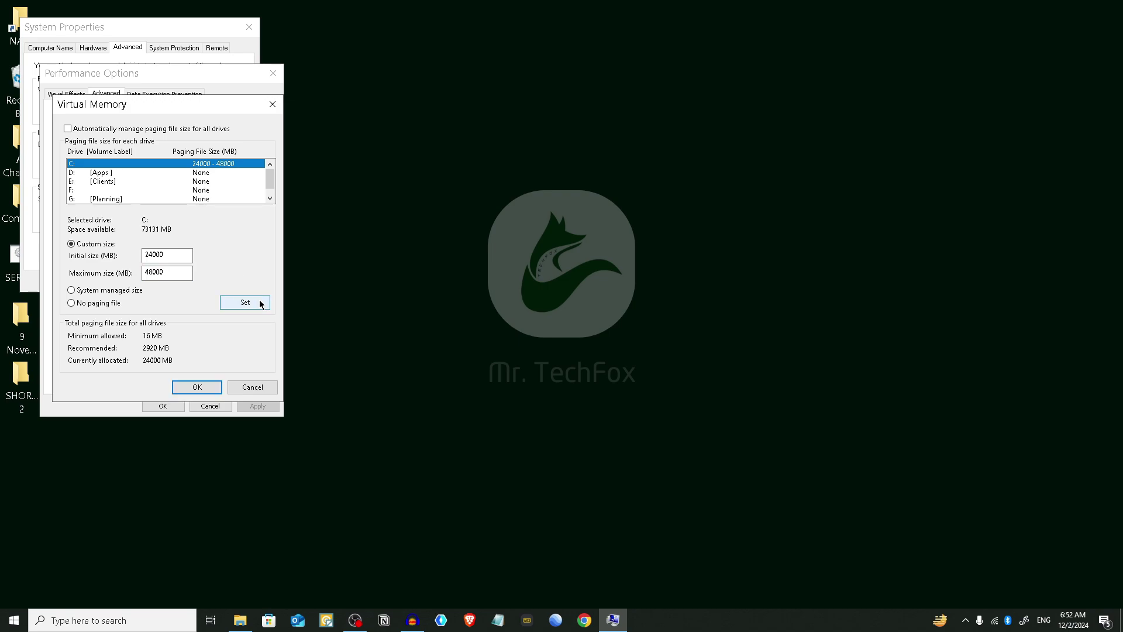
# Confirm Virtual Memory, Performance Options and System Properties to return to the desktop.
pyautogui.click(205, 385)
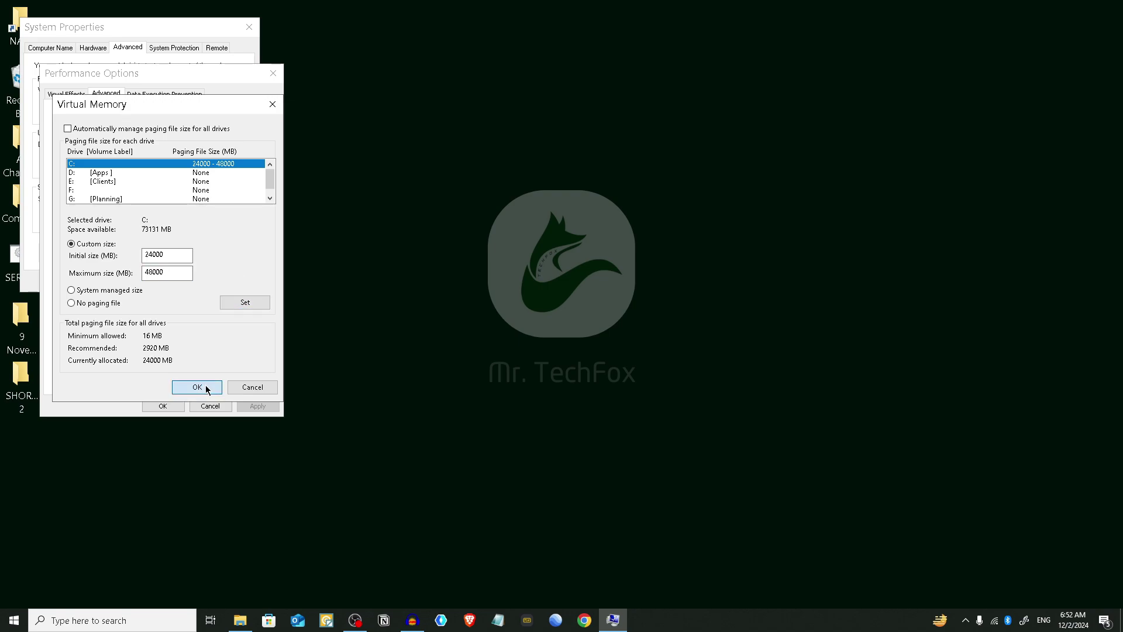
pyautogui.click(161, 406)
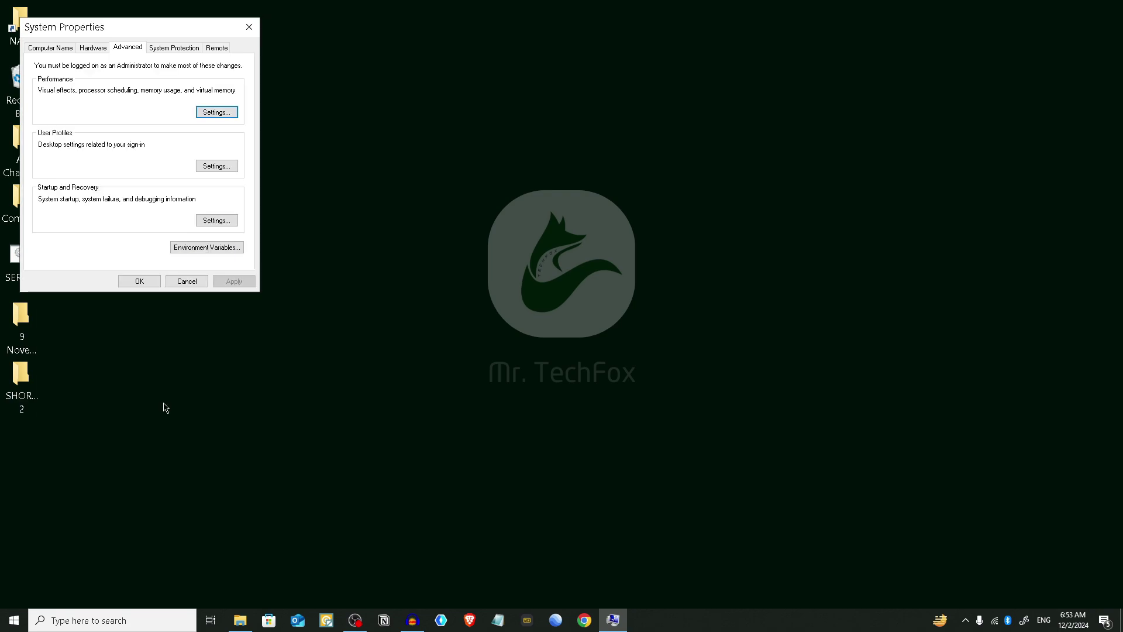
pyautogui.click(140, 280)
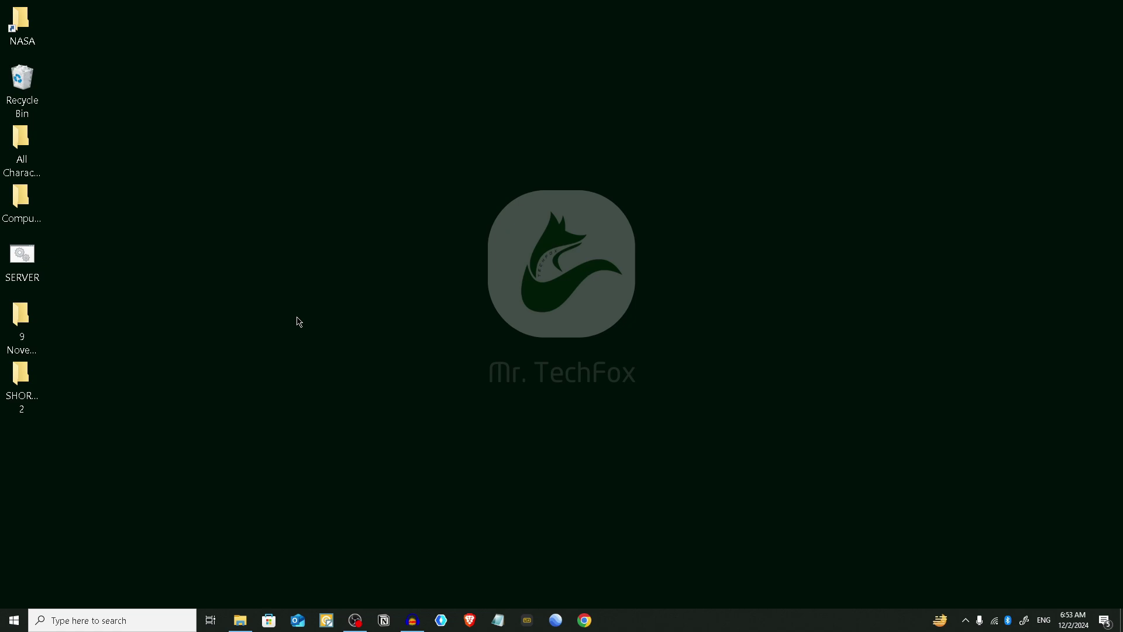
# Reach the Additional troubleshooters page from a Start search for 'tro'.
pyautogui.click(15, 620)
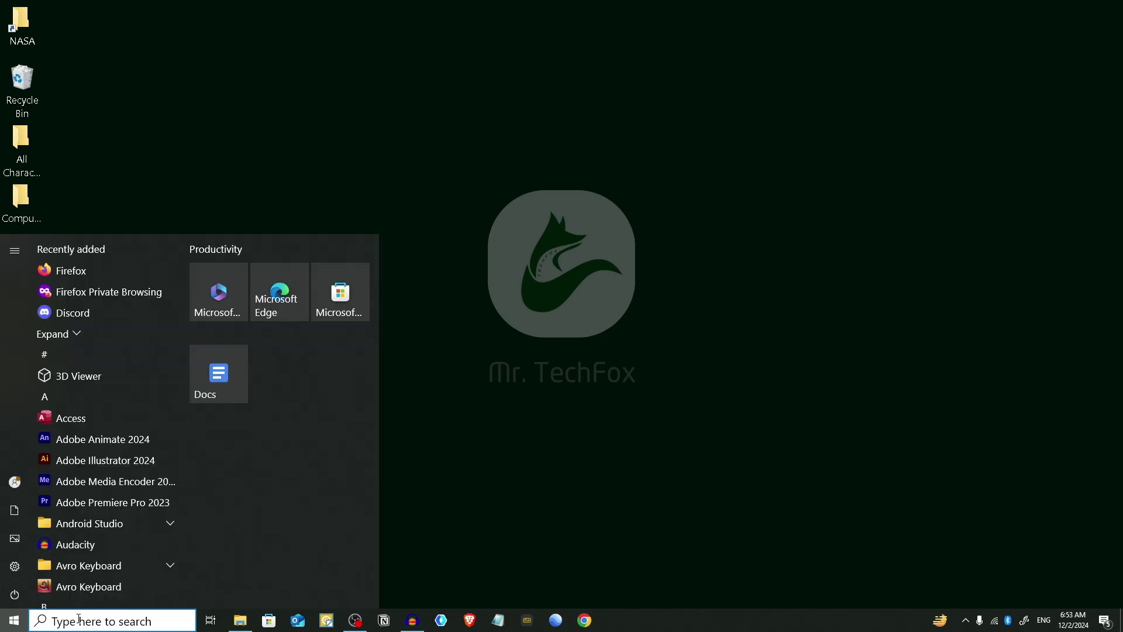
pyautogui.write('tro')
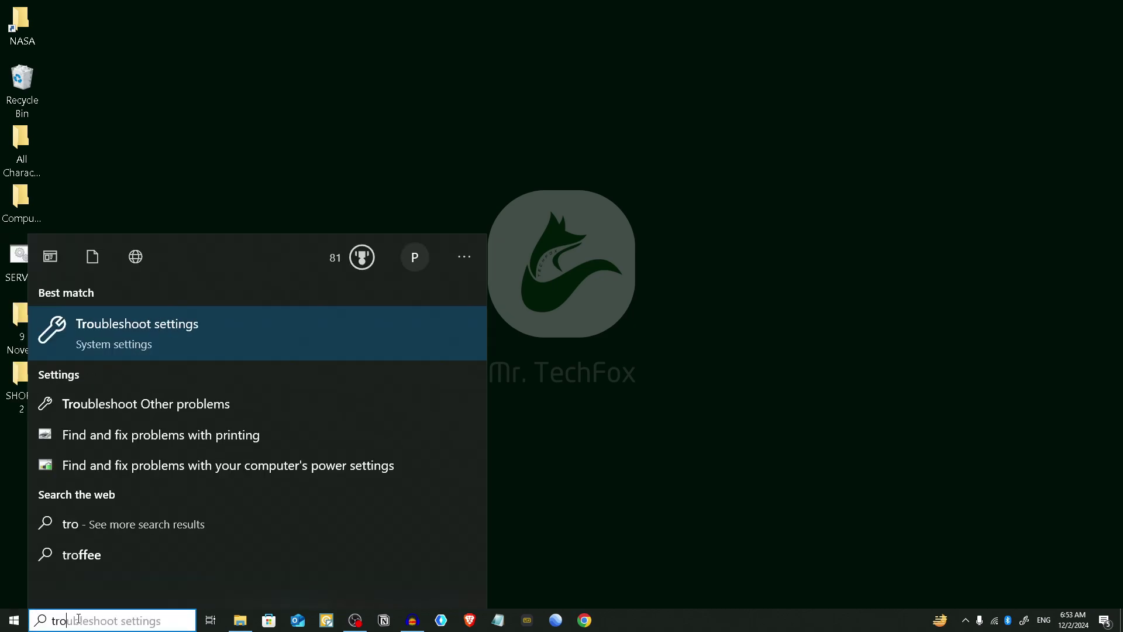
pyautogui.click(172, 344)
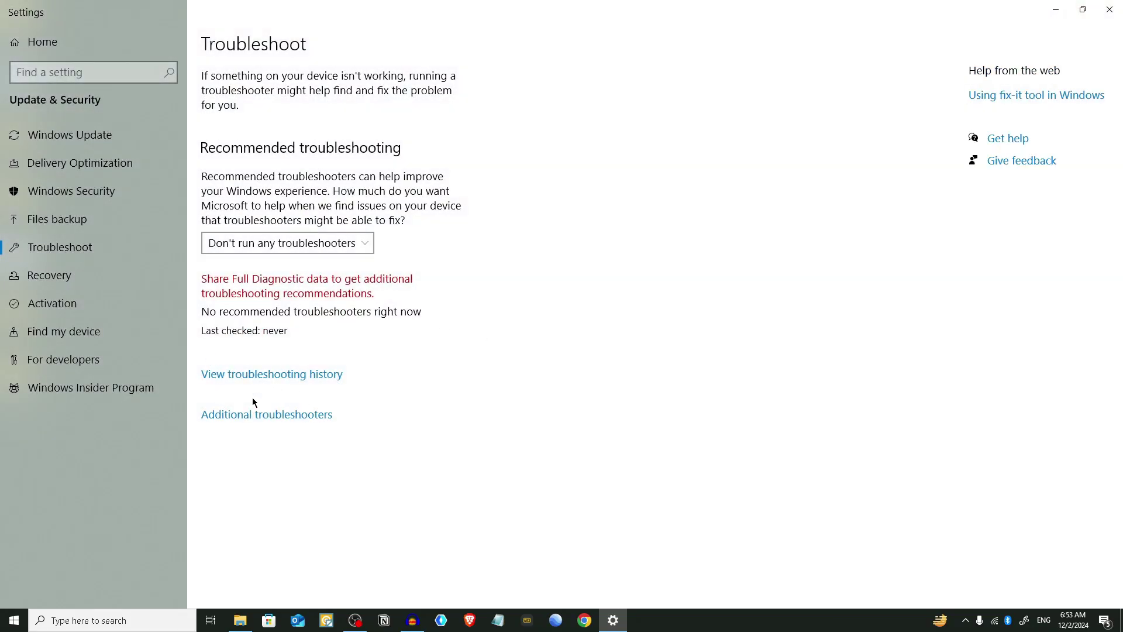
pyautogui.click(287, 420)
pyautogui.scroll(-5, 488, 265)
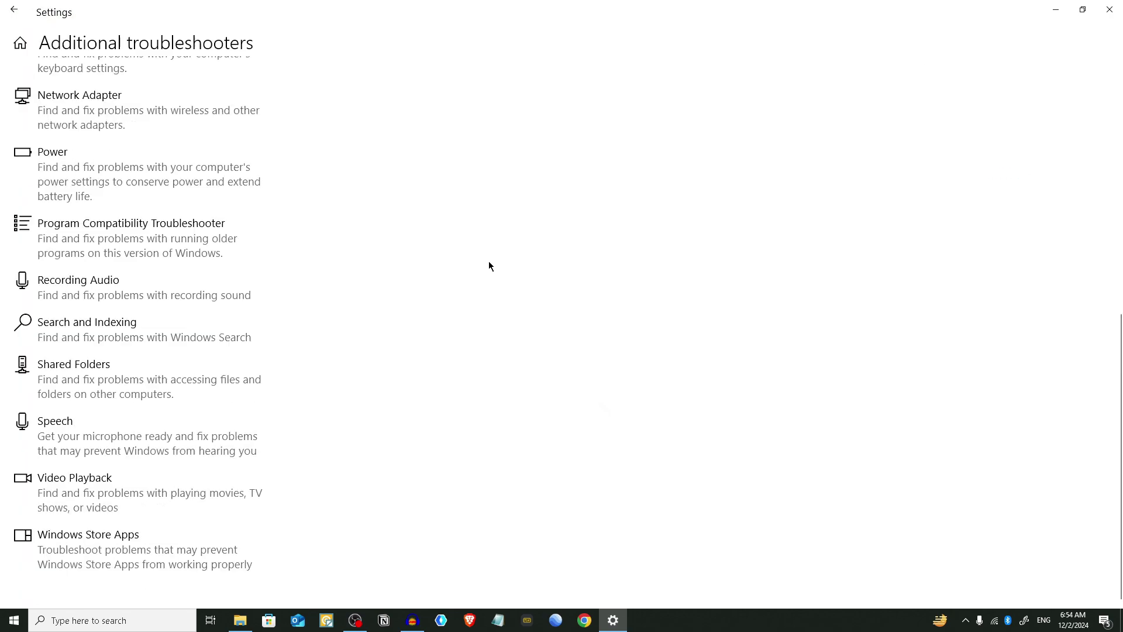
pyautogui.scroll(5, 485, 263)
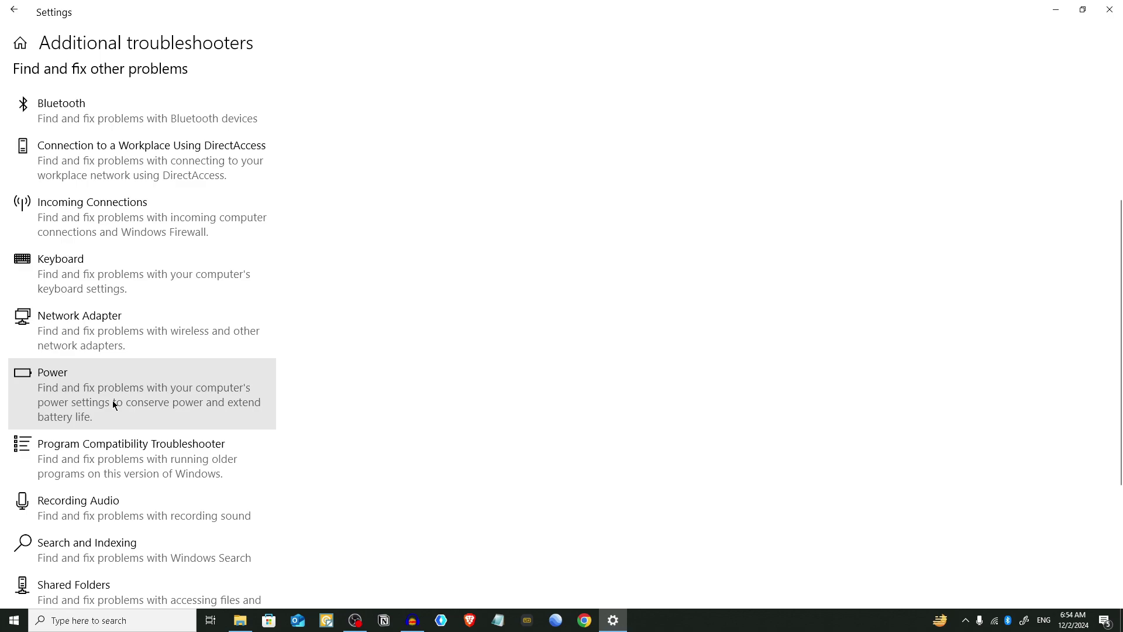
# Expand the Power troubleshooter, glance at Incoming Connections, then close Settings.
pyautogui.click(112, 403)
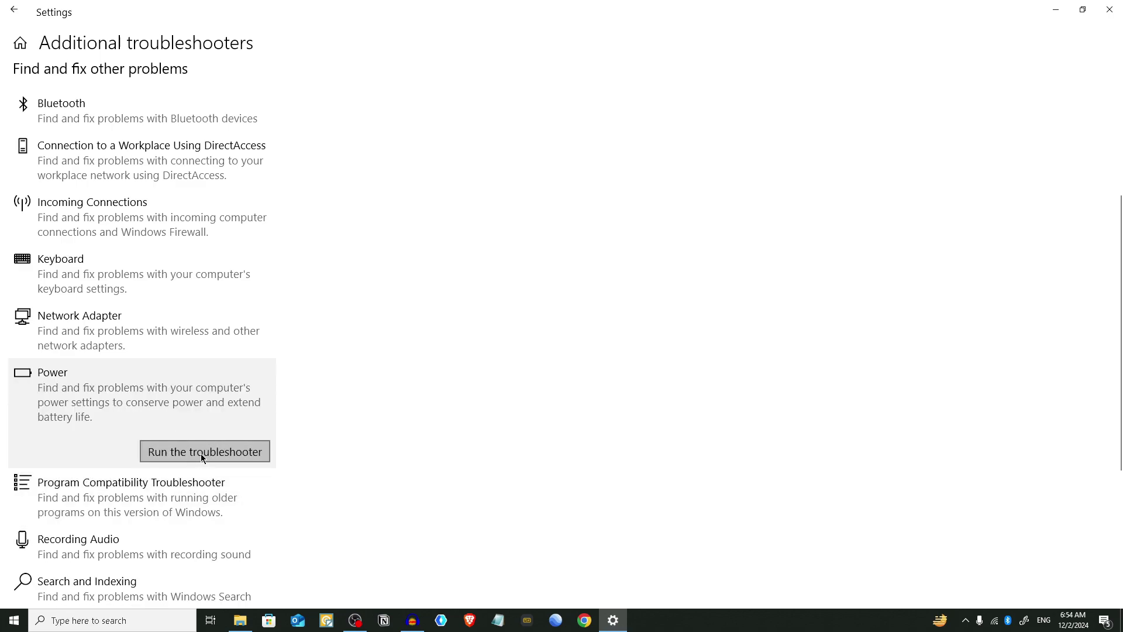
pyautogui.press('Up')
pyautogui.press('Up')
pyautogui.press('Up')
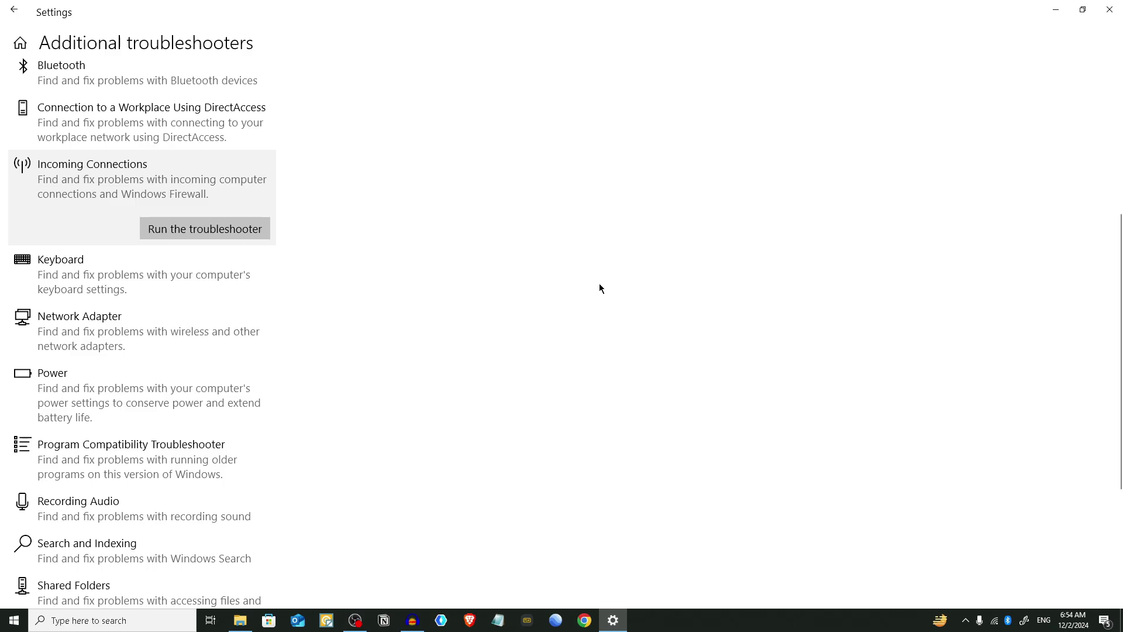
pyautogui.click(1109, 9)
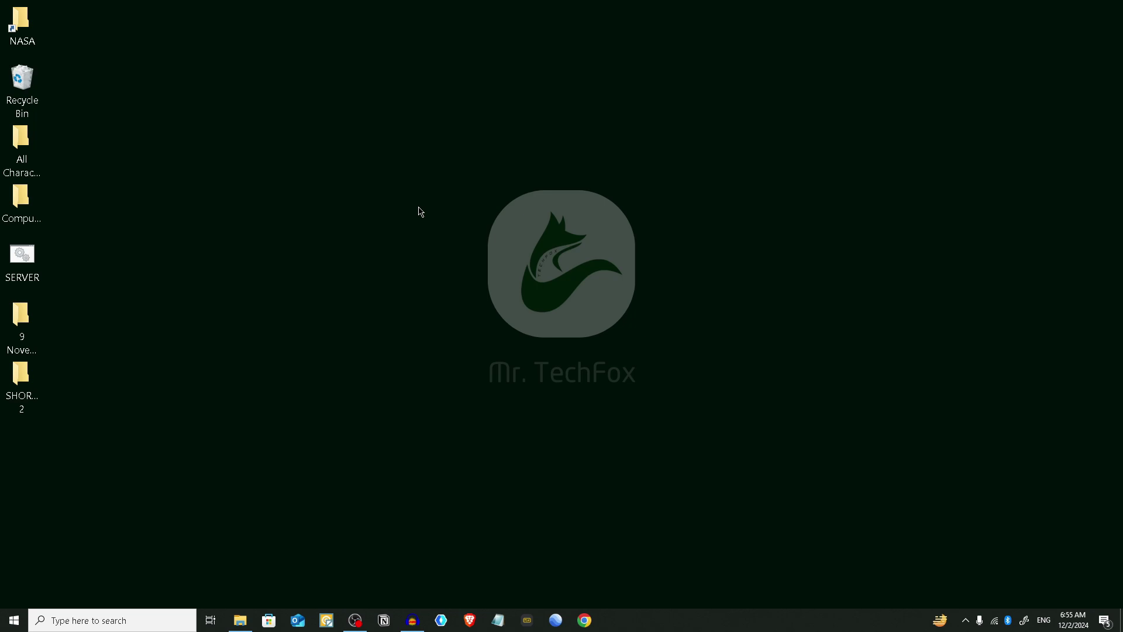
# Find Command Prompt via Start search and bring up its Run as administrator options.
pyautogui.click(14, 621)
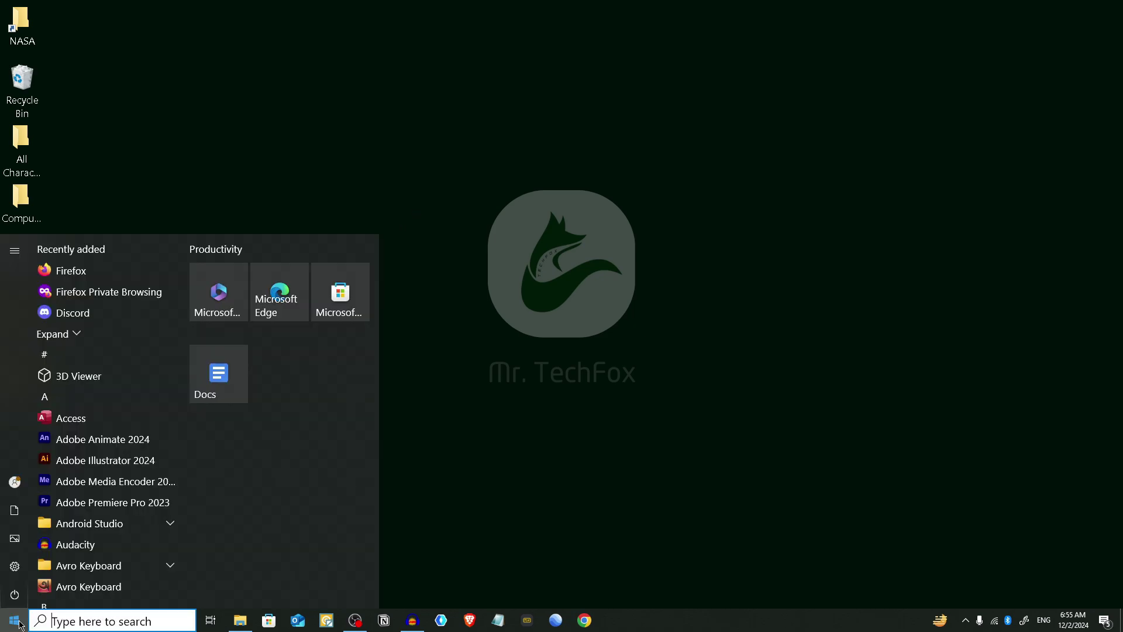
pyautogui.click(74, 621)
pyautogui.write('c')
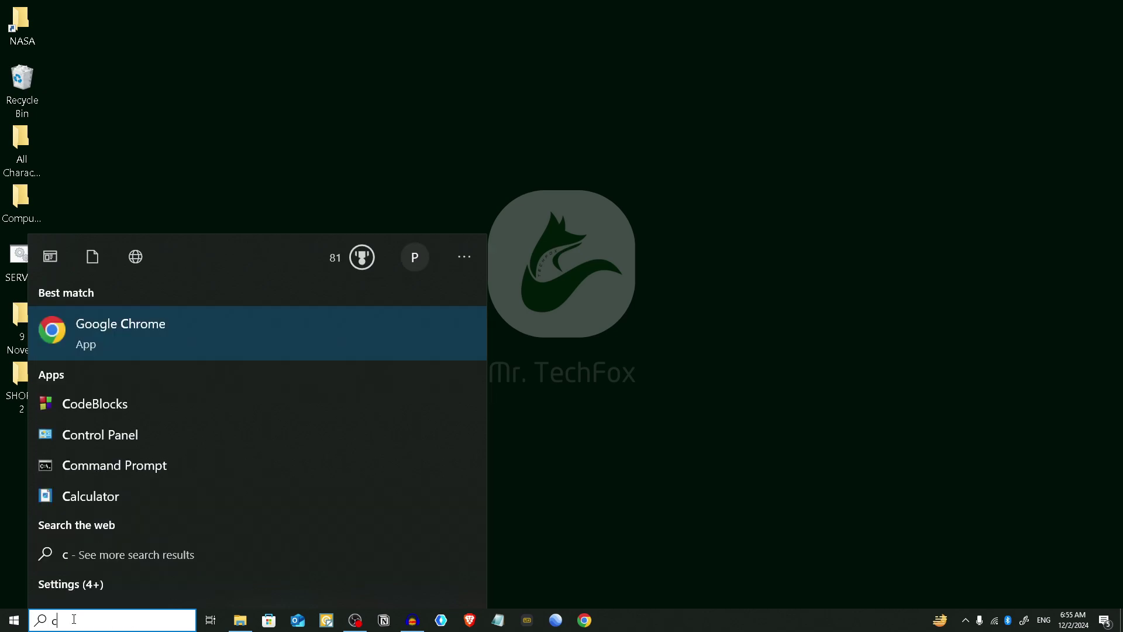
pyautogui.write('md')
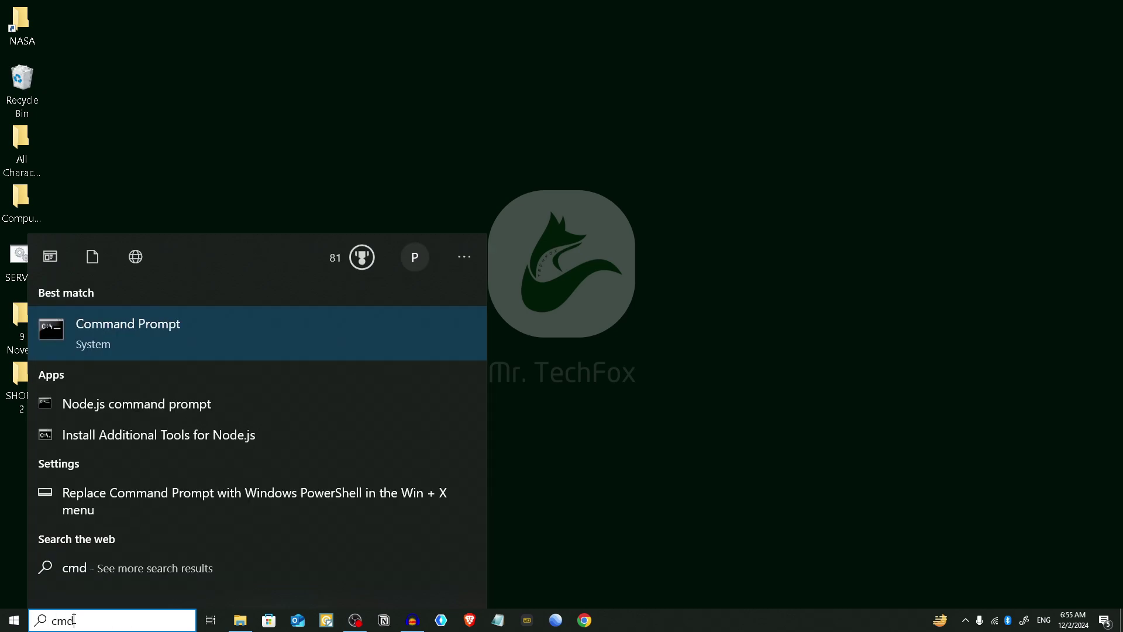
pyautogui.rightClick(152, 328)
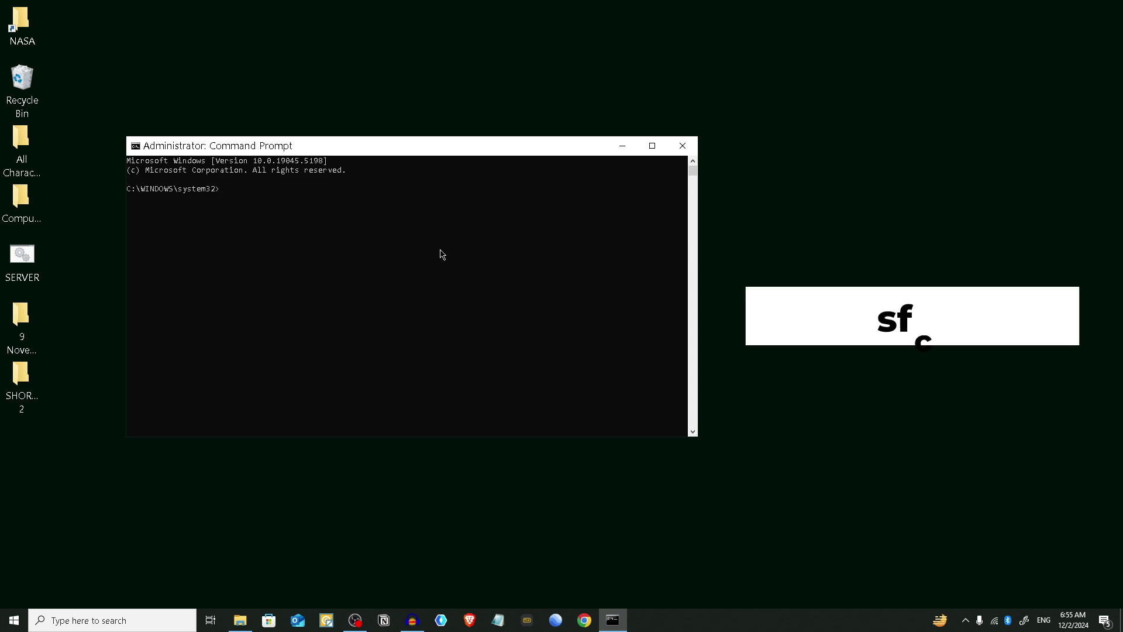
pyautogui.write('sfc /scan')
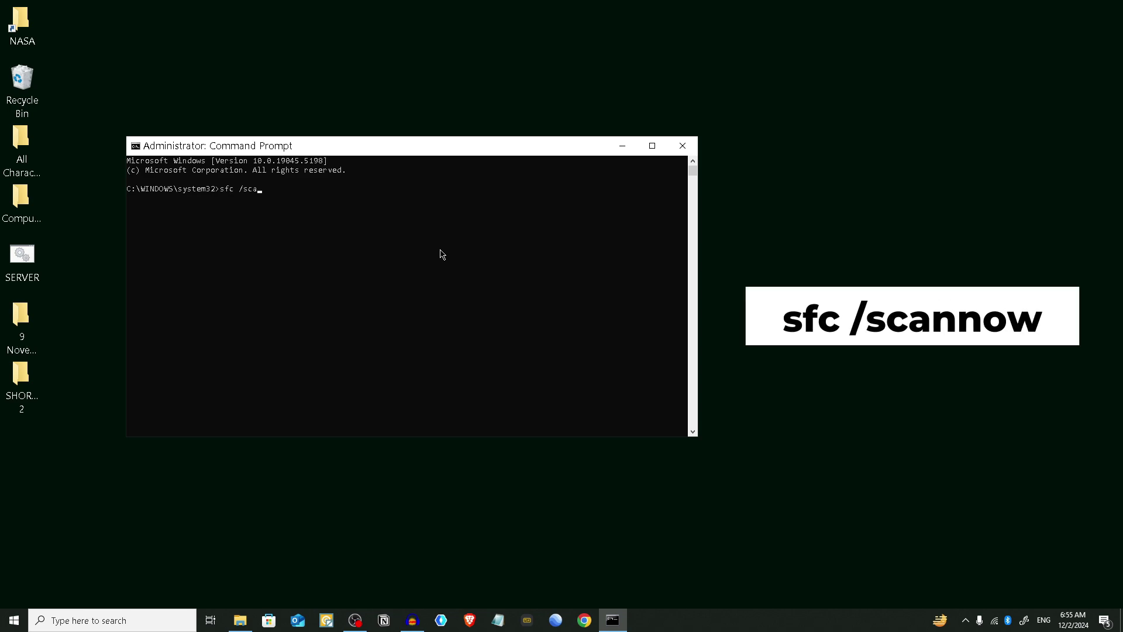
pyautogui.write('now')
# Run sfc /scannow so corrupt system files are found and repaired.
pyautogui.press('Return')
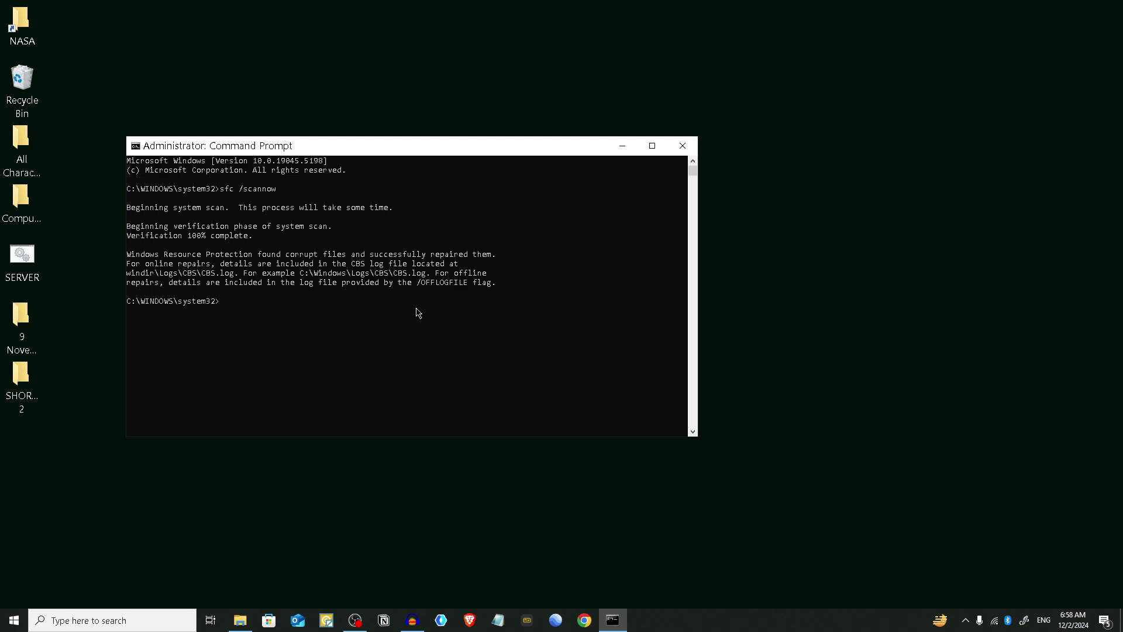
pyautogui.write('DISM ')
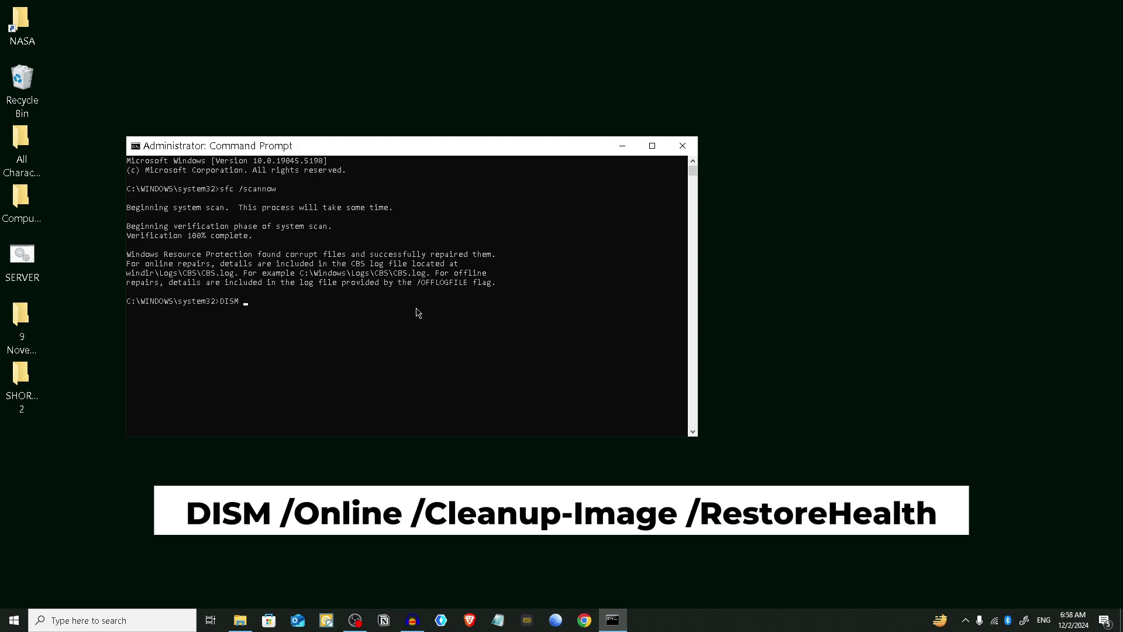
pyautogui.write('/Online /C')
pyautogui.write('leanup-Image /')
pyautogui.write('RestoreHealth')
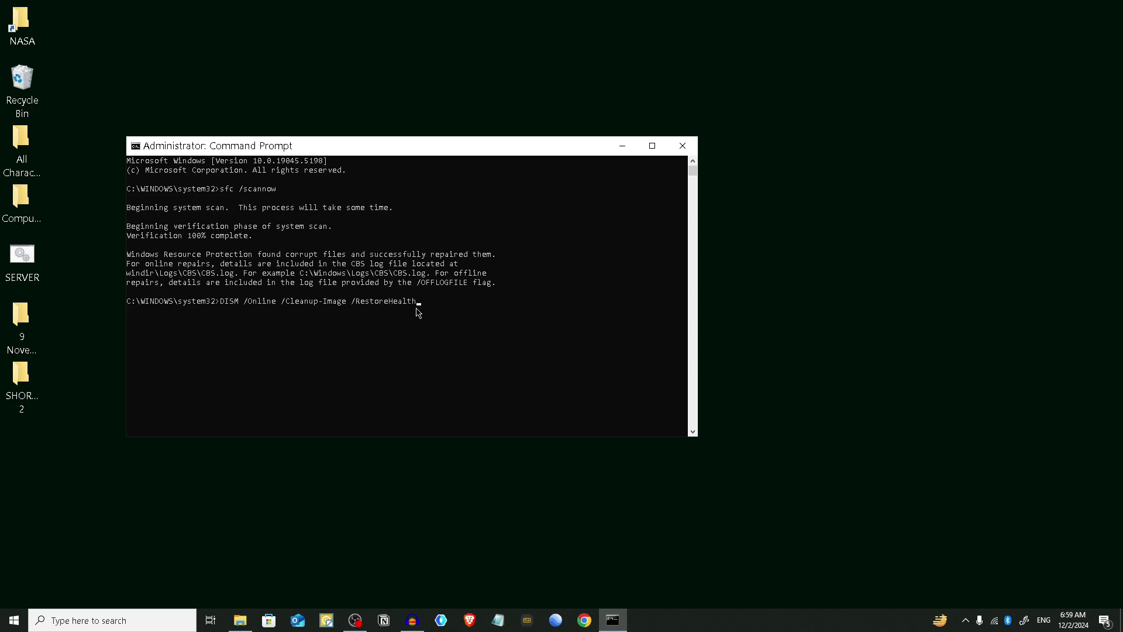
# Run DISM /Online /Cleanup-Image /RestoreHealth until it completes successfully.
pyautogui.press('Return')
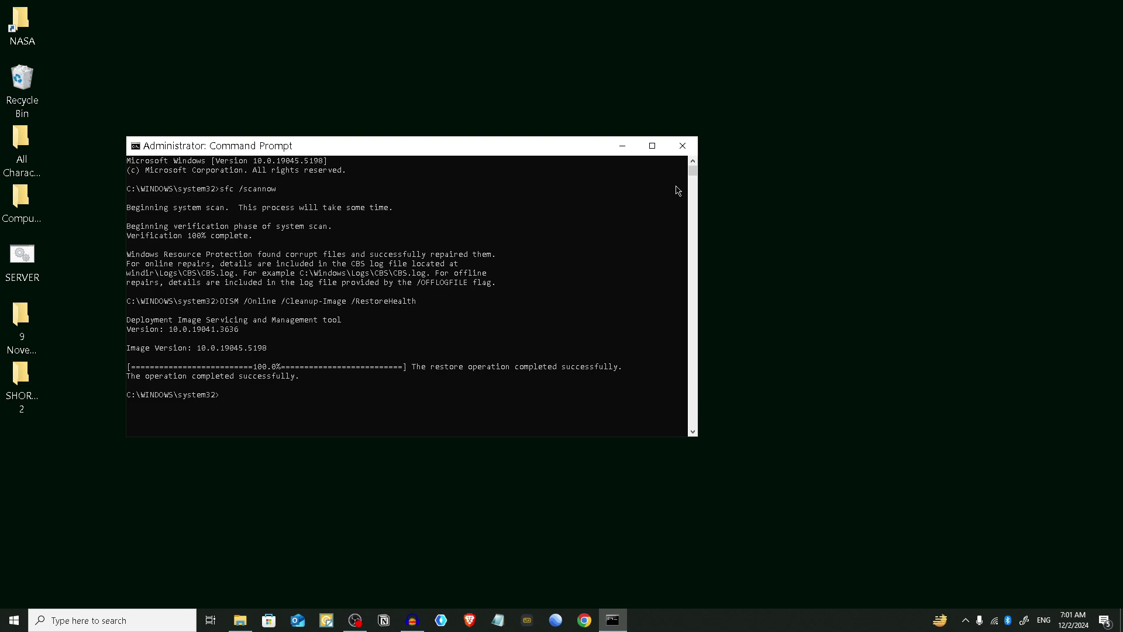
# Close Command Prompt and pause Windows updates for 7 days in Update & Security.
pyautogui.click(681, 147)
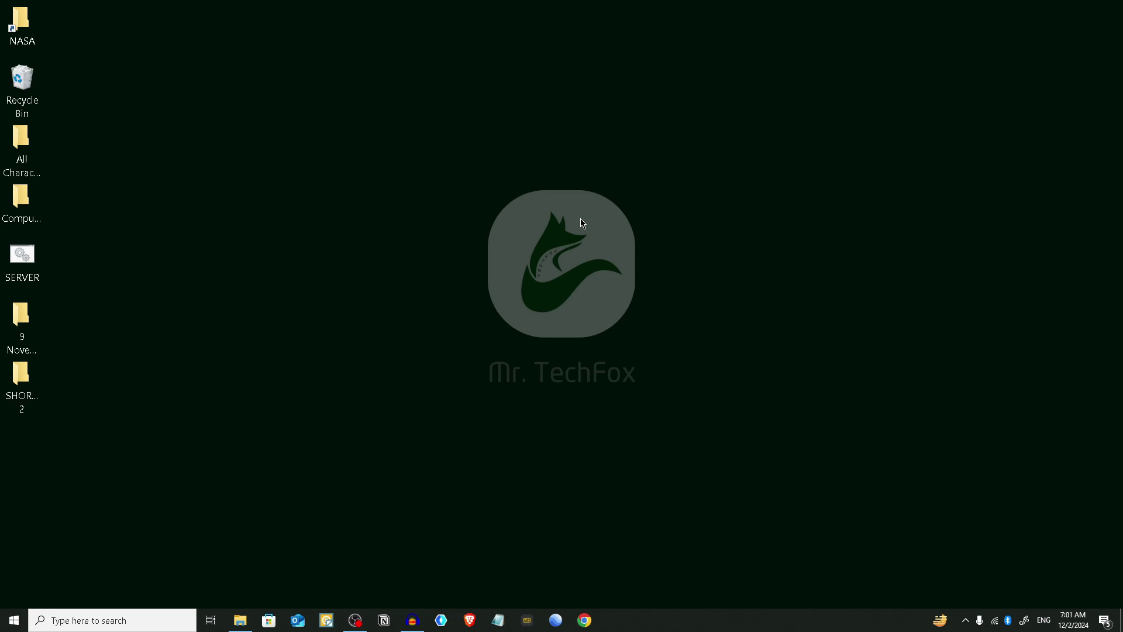
pyautogui.click(15, 620)
pyautogui.click(14, 566)
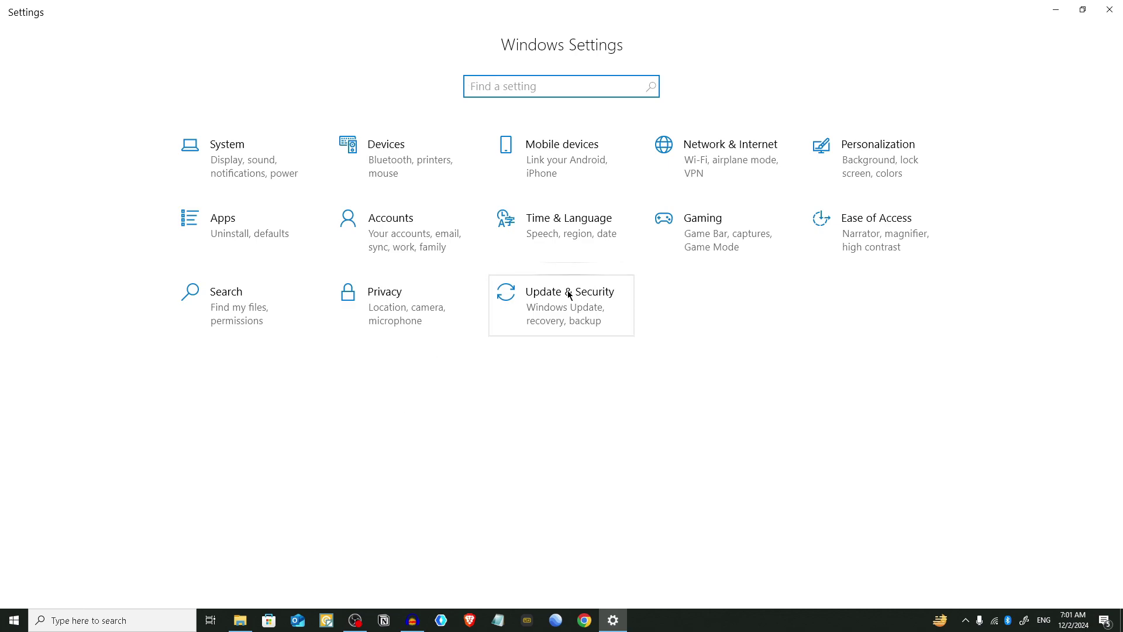
pyautogui.click(560, 301)
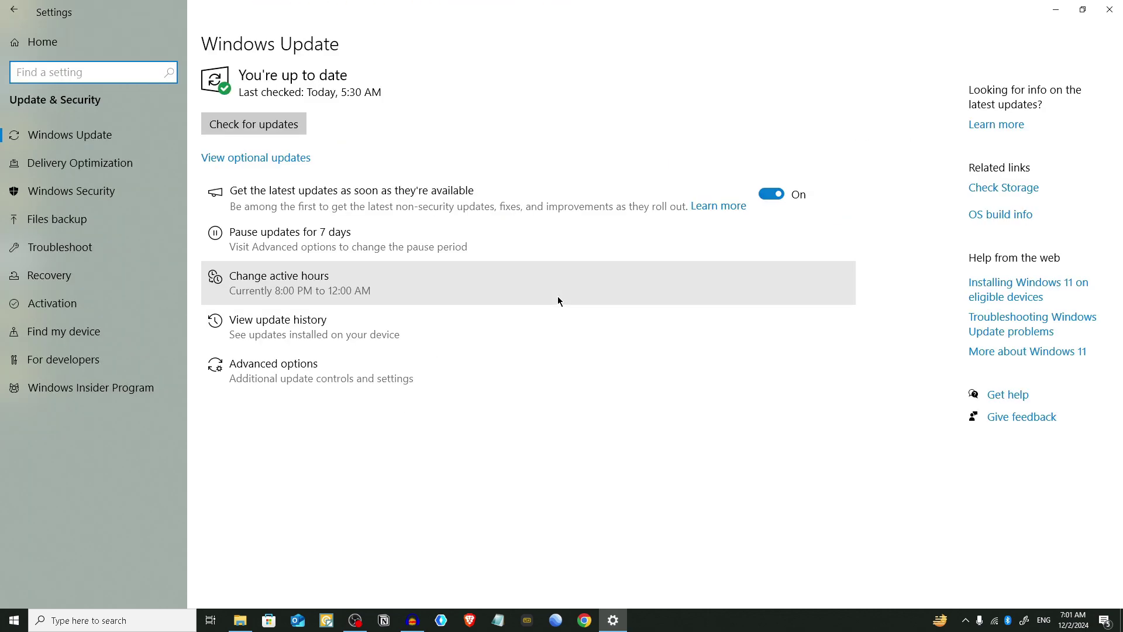
pyautogui.click(285, 242)
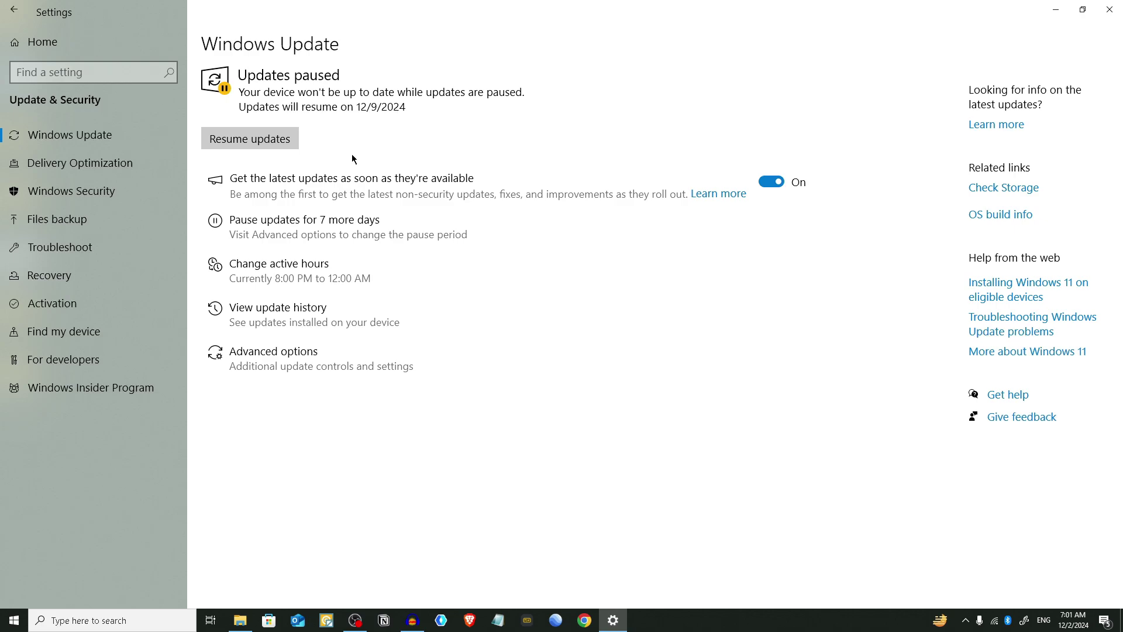
# Review the Additional troubleshooters including Windows Update, then close Settings.
pyautogui.click(117, 253)
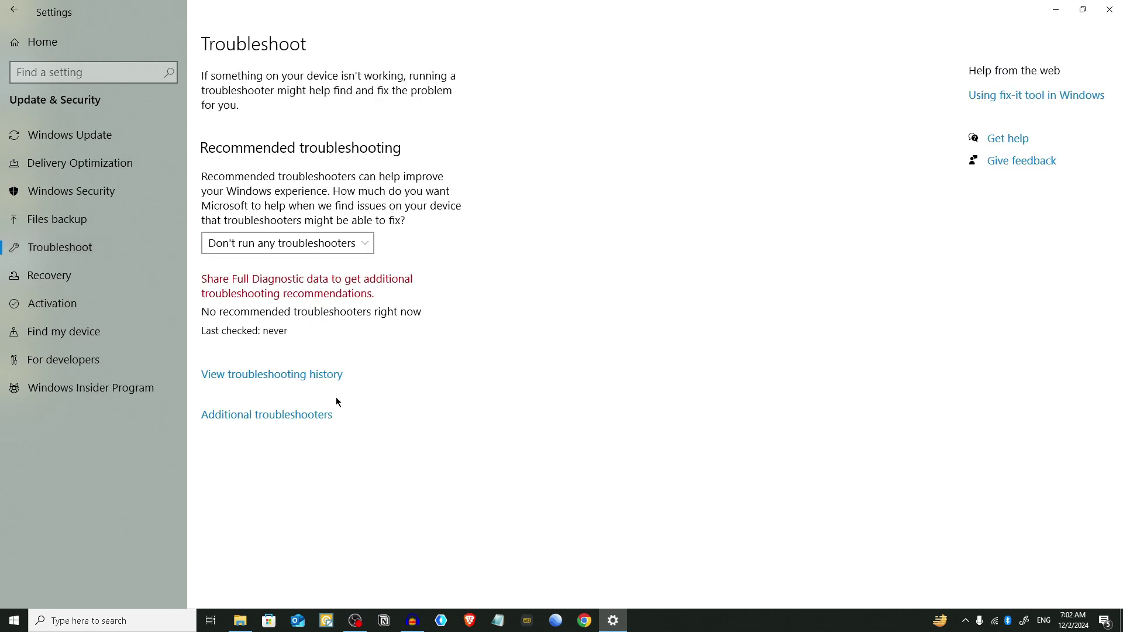
pyautogui.click(316, 414)
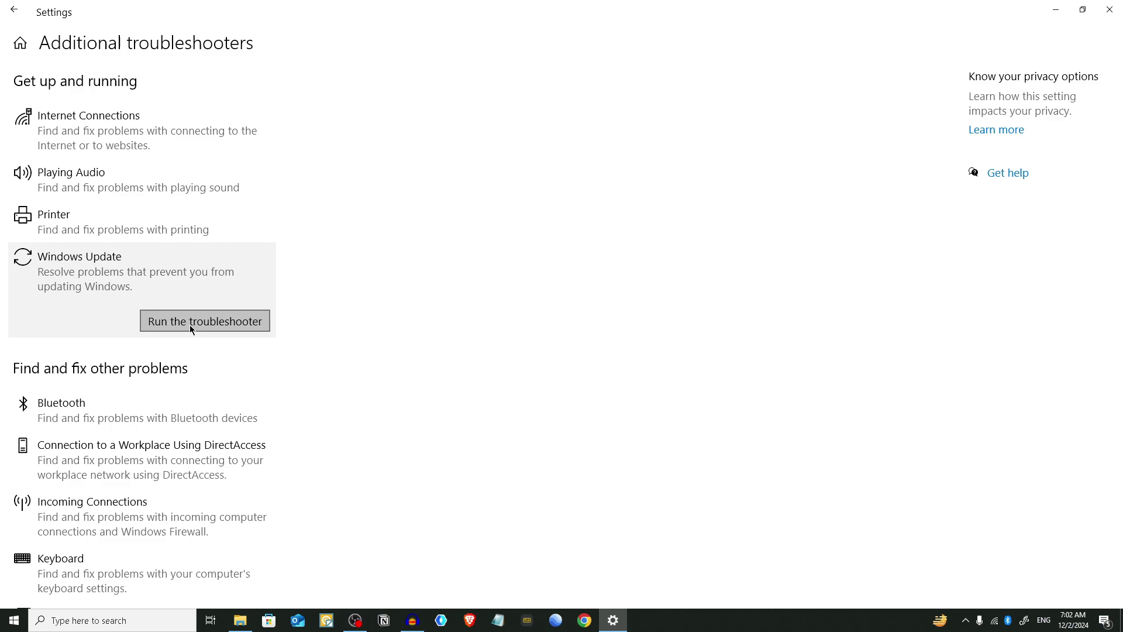
pyautogui.click(1109, 8)
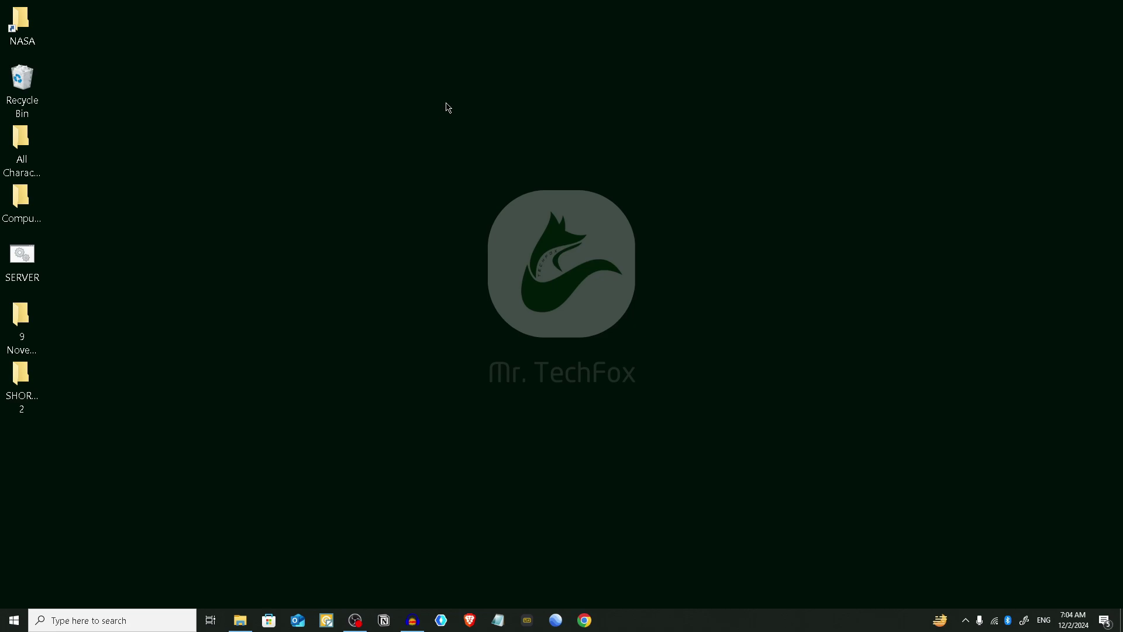
# Go to the Recovery page under Settings > Update & Security.
pyautogui.click(14, 621)
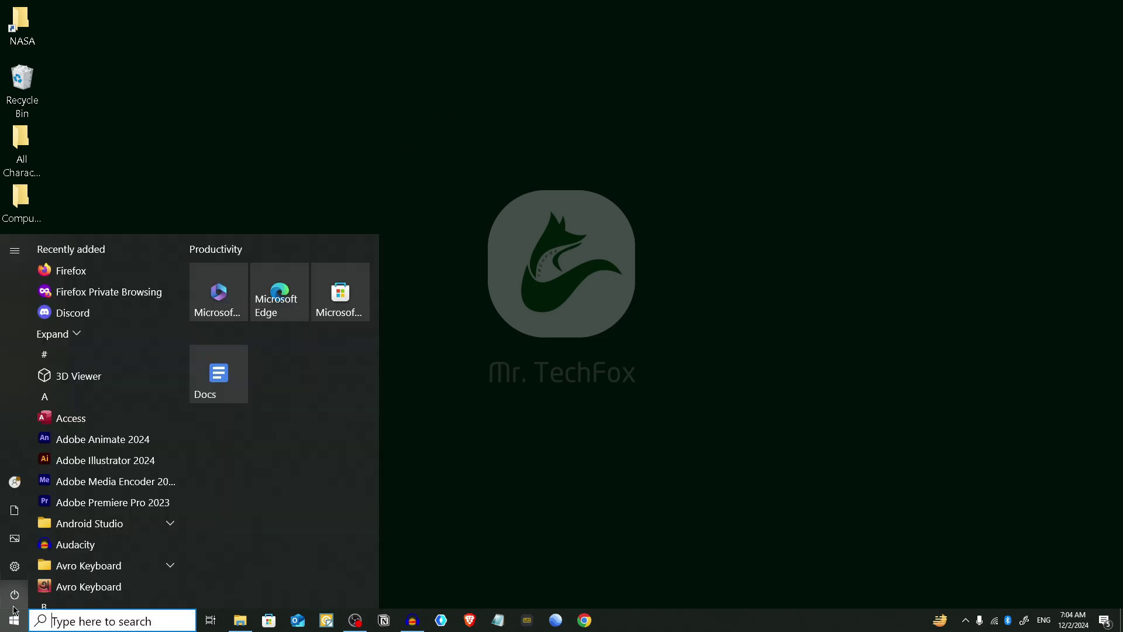
pyautogui.click(14, 566)
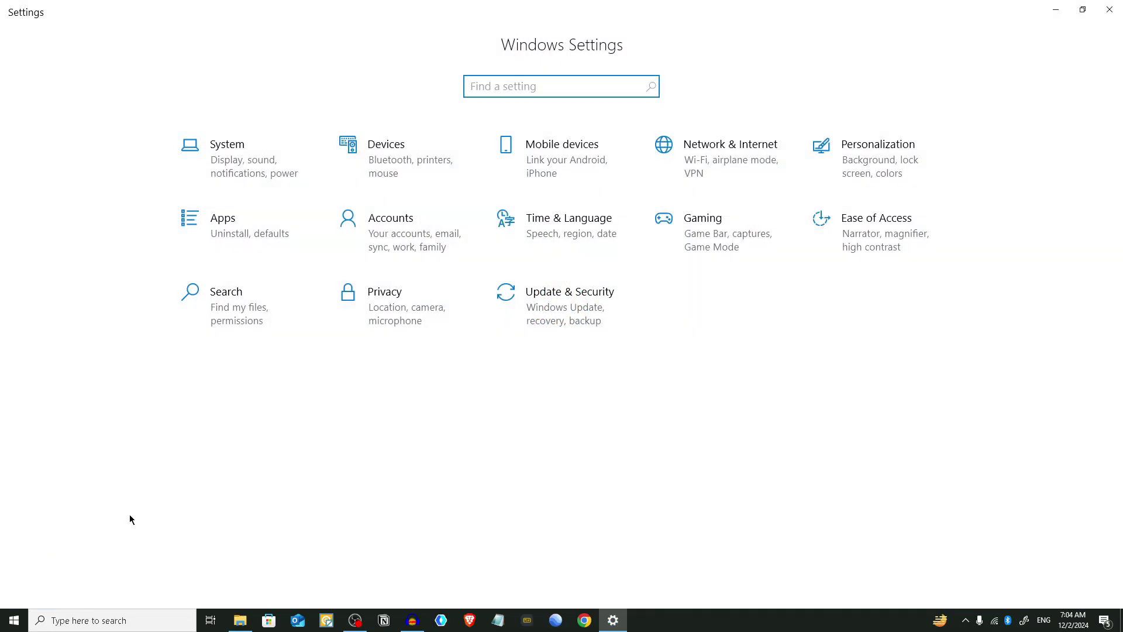
pyautogui.click(579, 321)
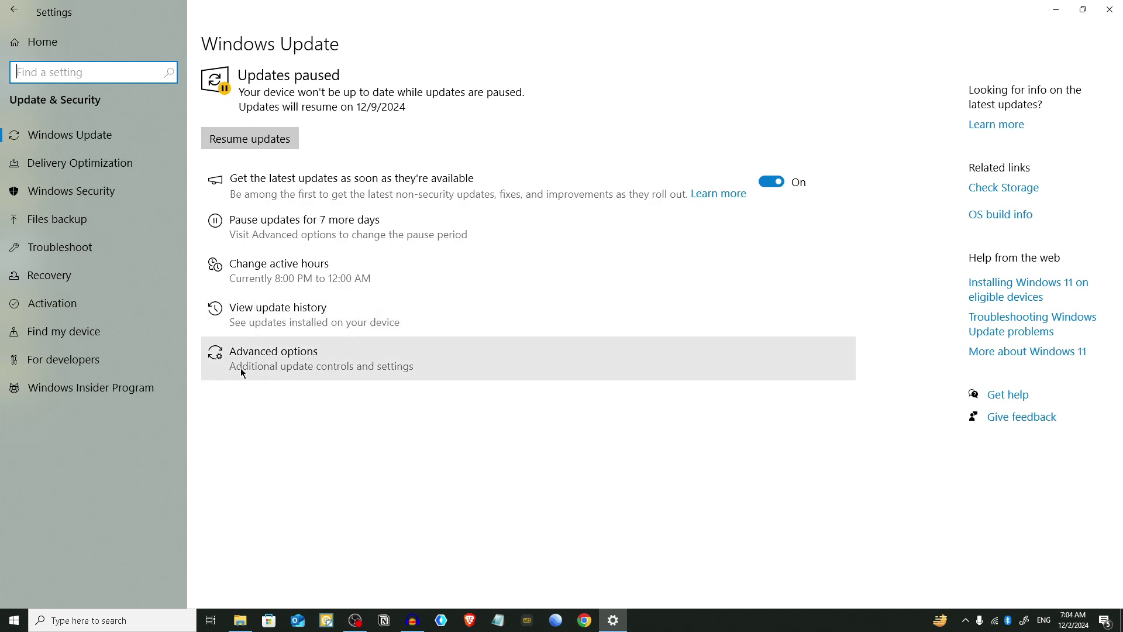
pyautogui.click(97, 284)
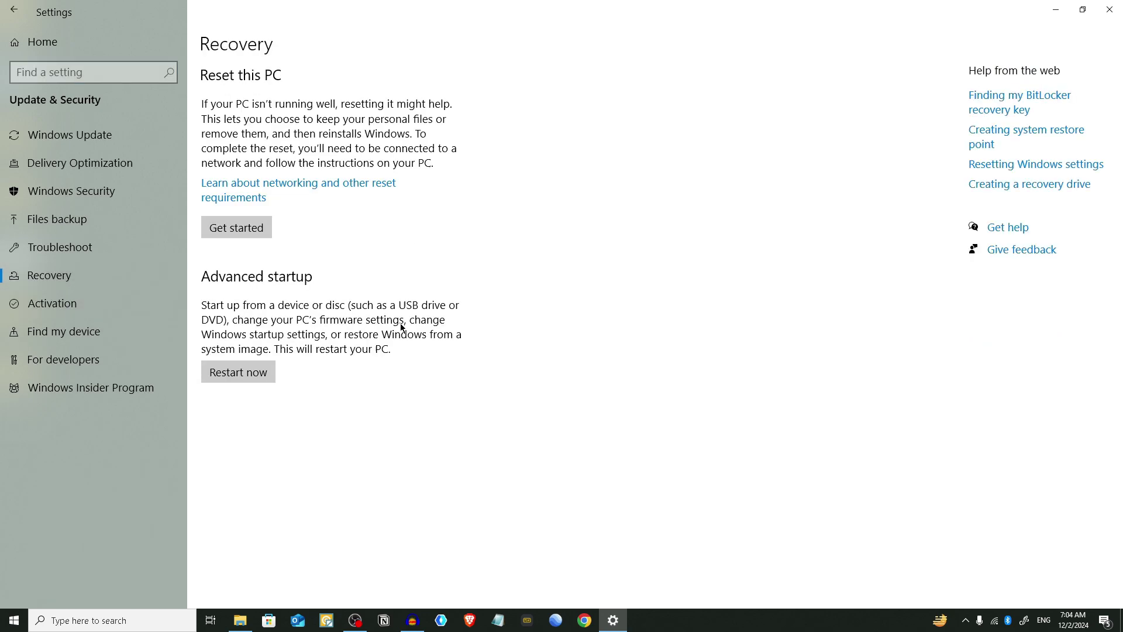
# Start Reset this PC with Keep my files, then go back from the reinstall choice.
pyautogui.click(249, 234)
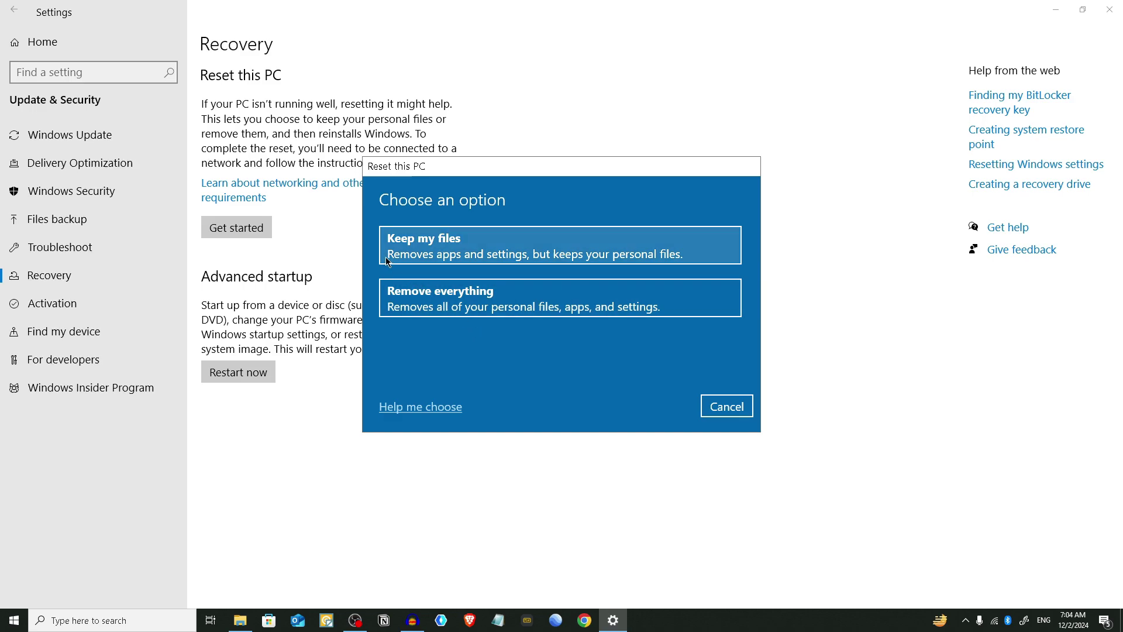
pyautogui.click(444, 253)
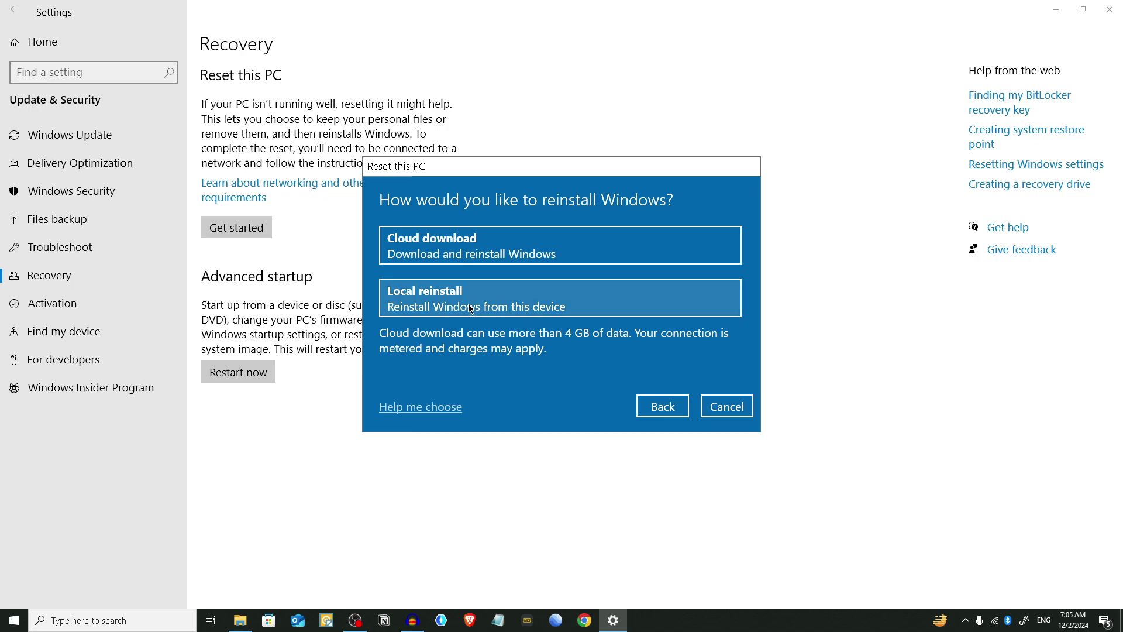
pyautogui.click(654, 407)
# Cancel the PC reset and close Settings to return to the desktop.
pyautogui.click(719, 406)
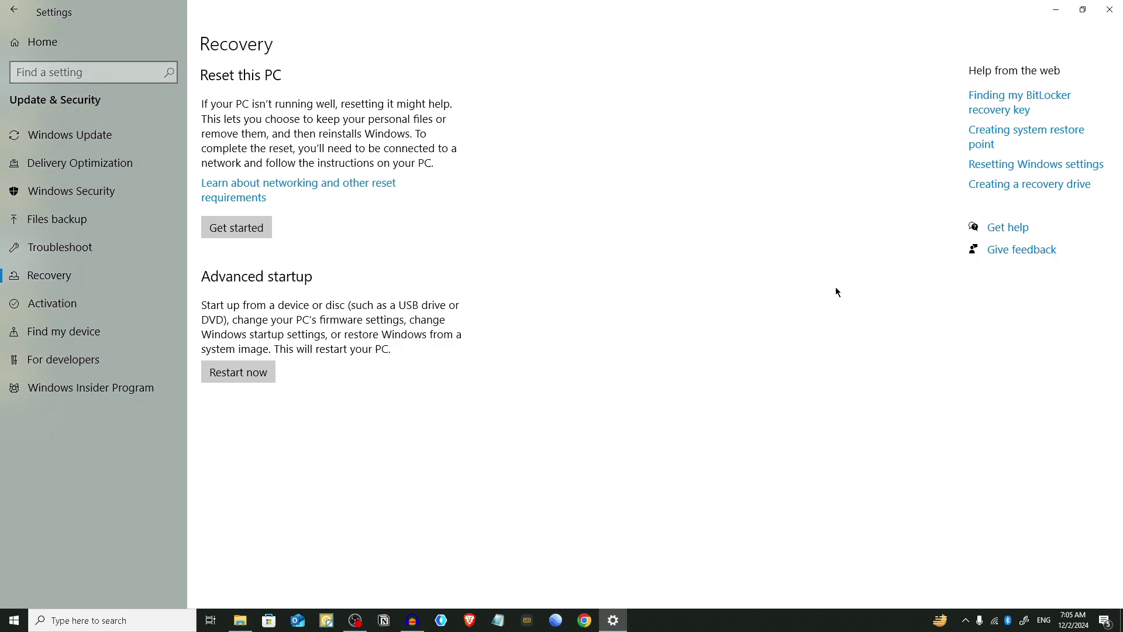
pyautogui.click(1109, 9)
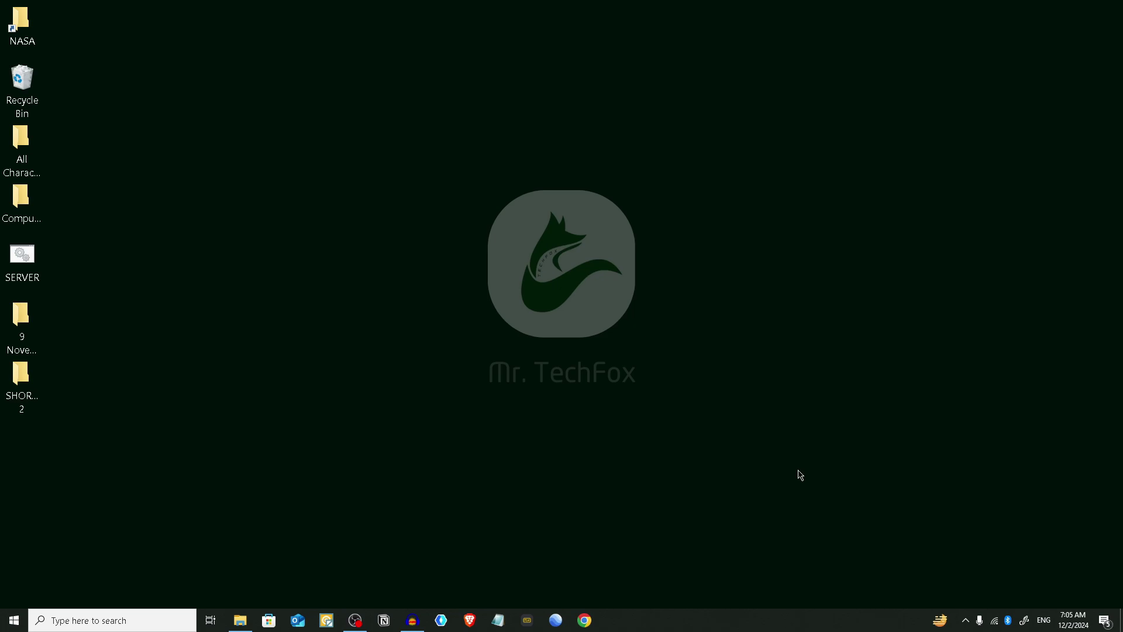
# Launch Task Manager from the taskbar menu and view the CPU graph showing about 21% utilization.
pyautogui.rightClick(656, 618)
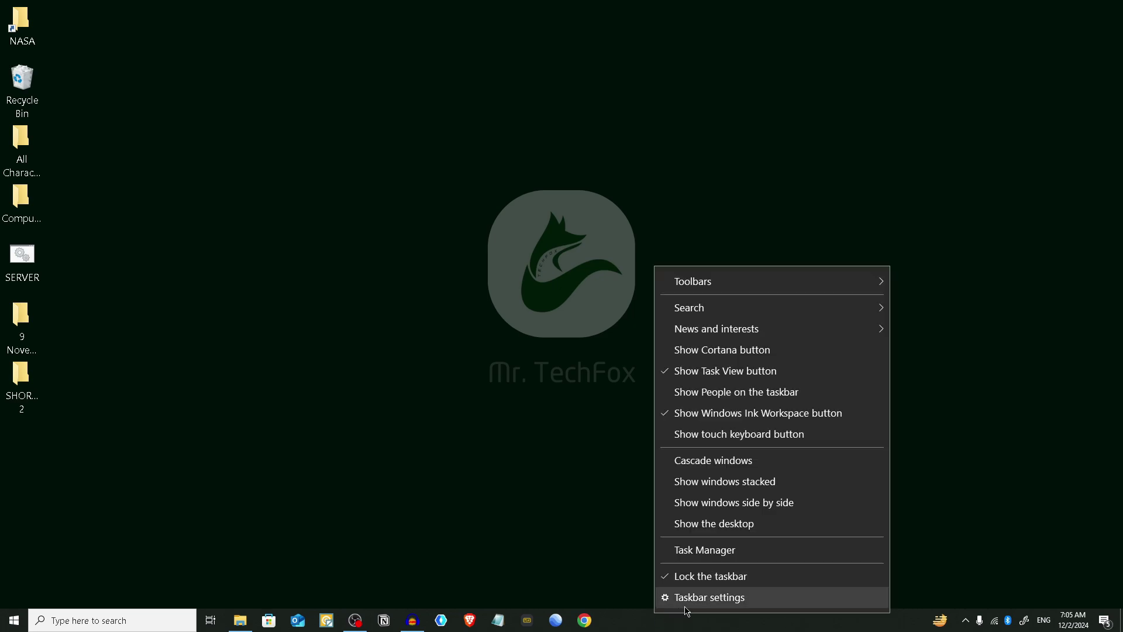
pyautogui.click(704, 550)
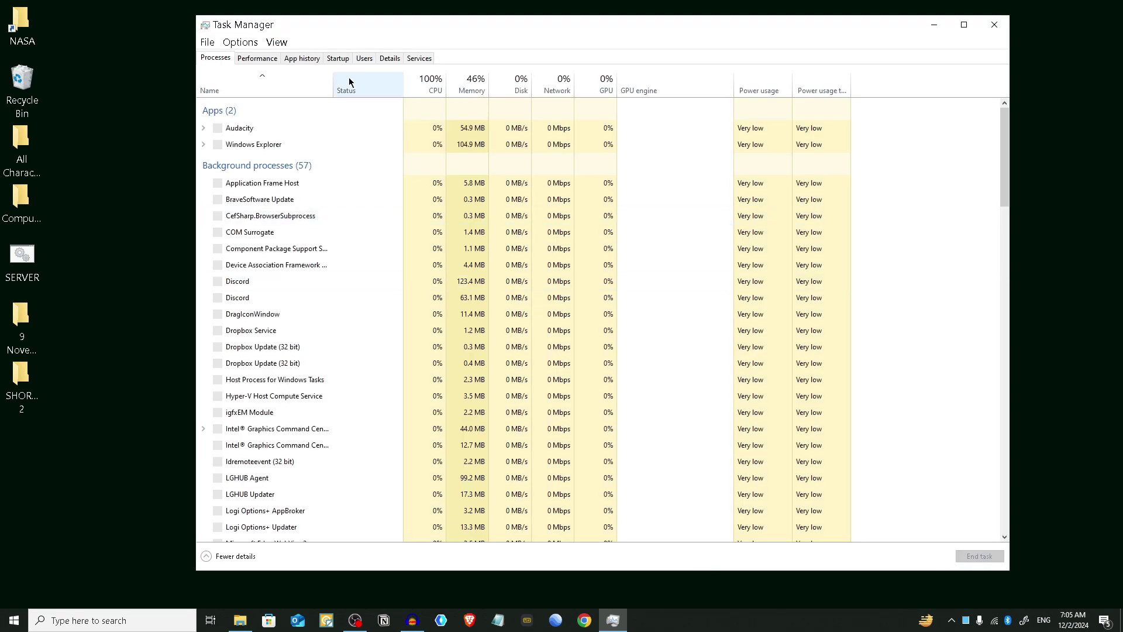
pyautogui.click(257, 58)
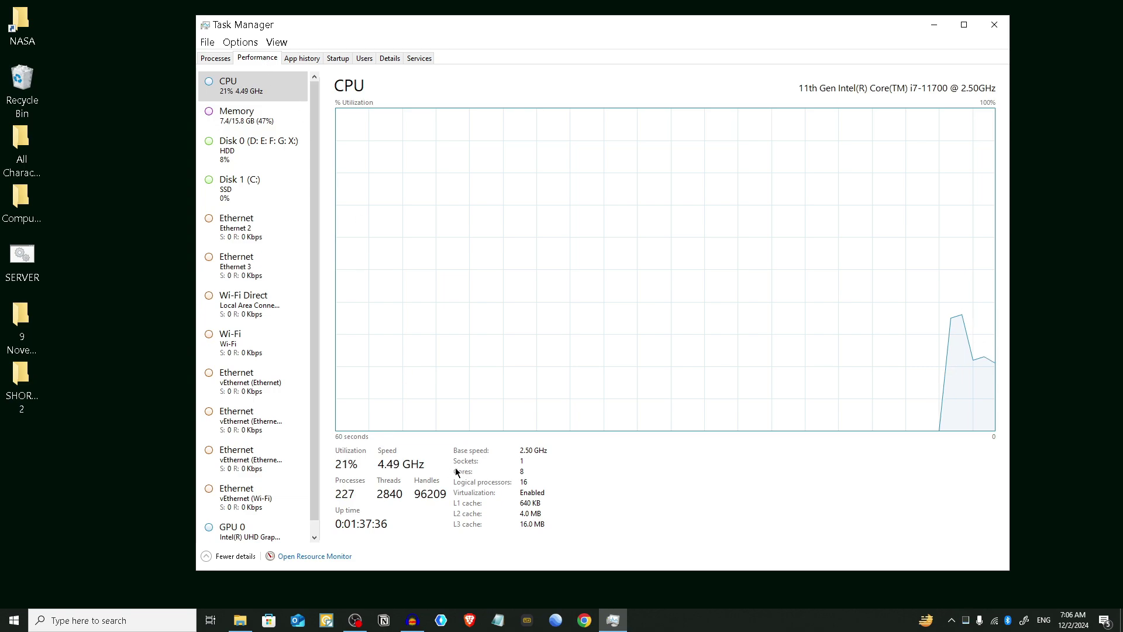